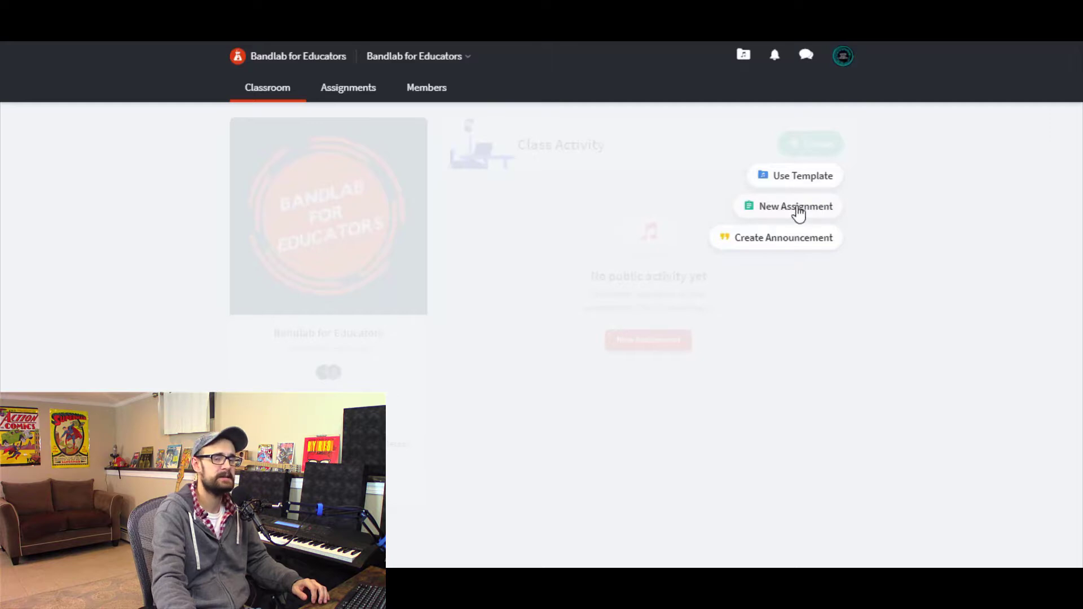
# - Create a new assignment and title it "stretching and shrinking"
pyautogui.click(798, 207)
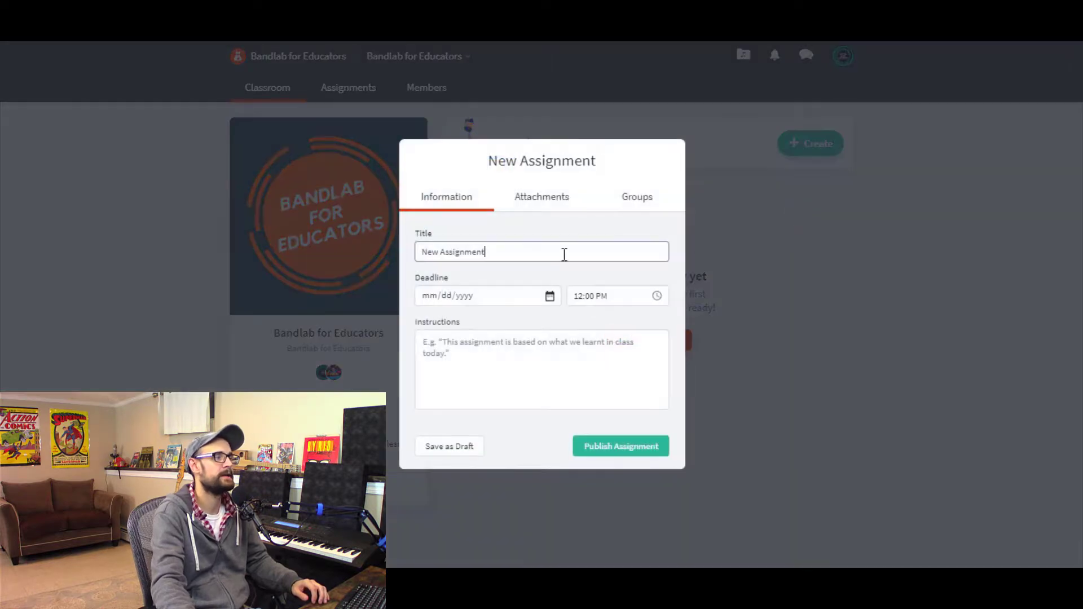
pyautogui.moveTo(512, 254); pyautogui.dragTo(408, 271)
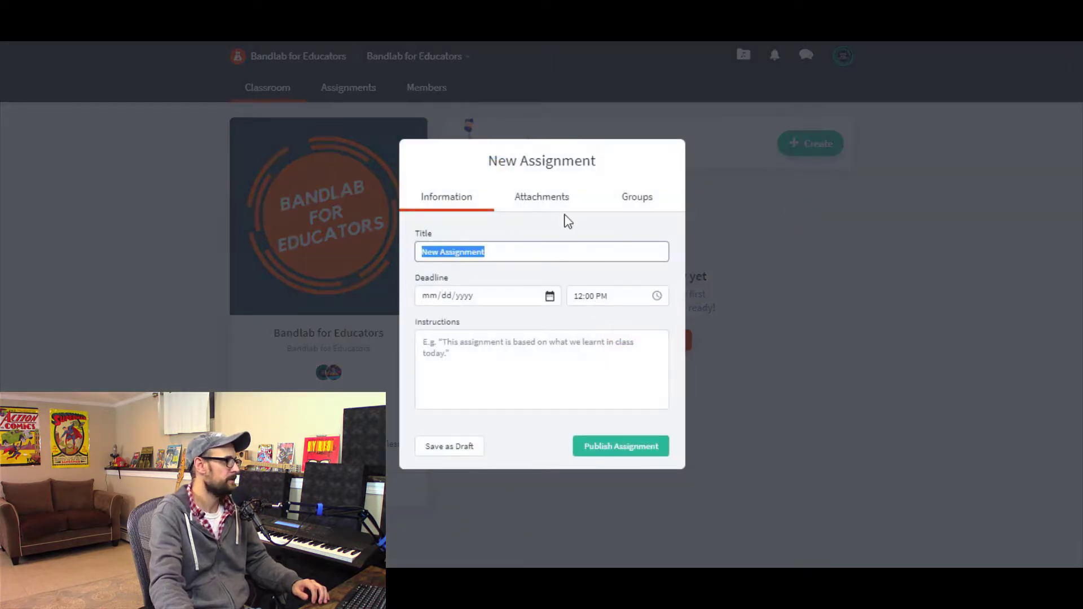
pyautogui.write('stretch')
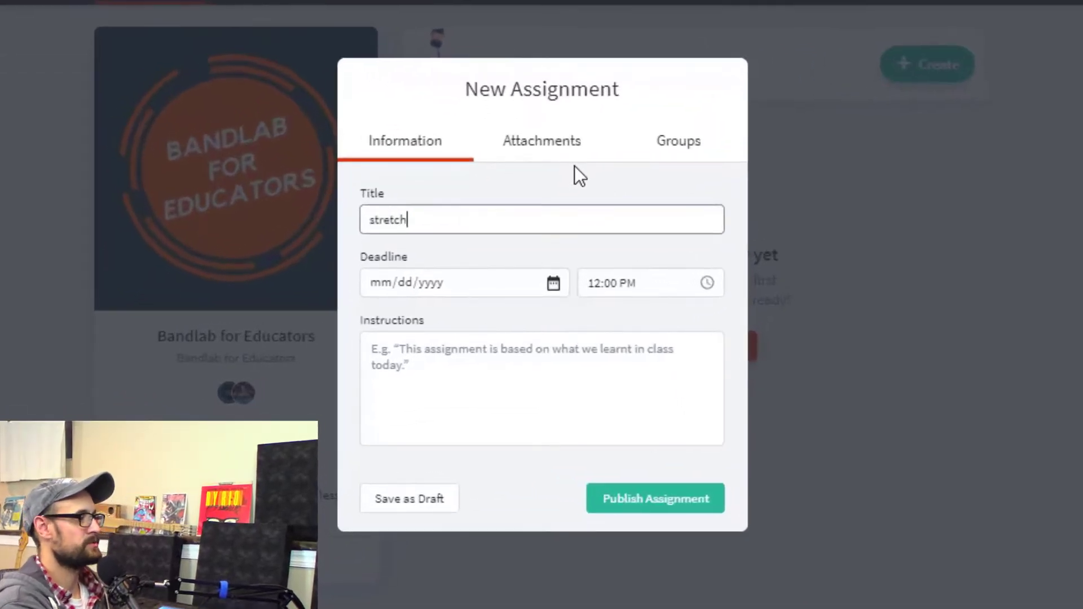
pyautogui.write('ing and symb')
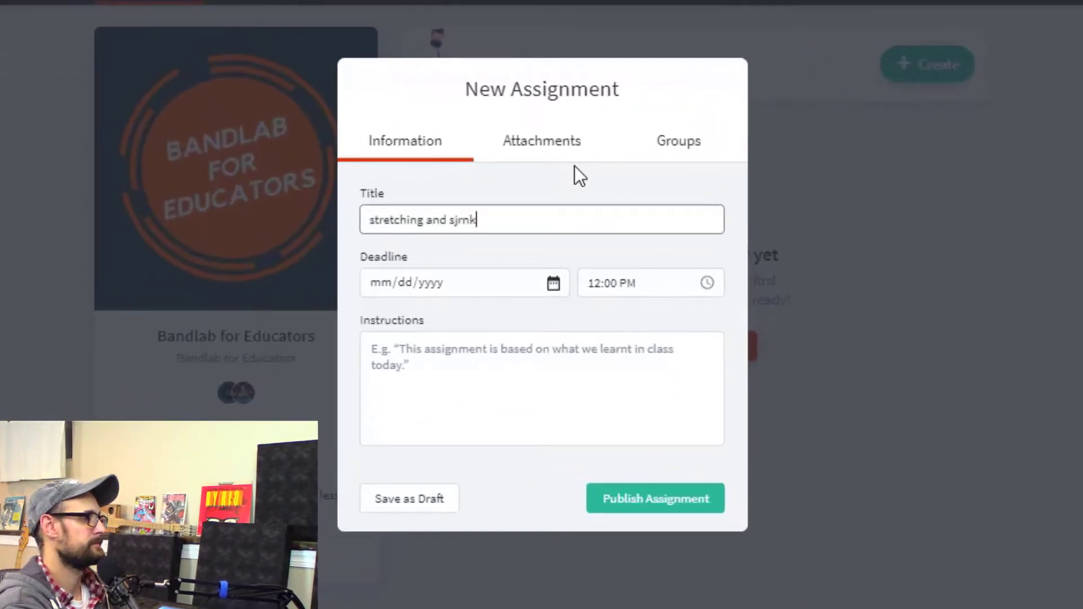
pyautogui.press('BackSpace')
pyautogui.press('BackSpace')
pyautogui.press('BackSpace')
pyautogui.write('hink')
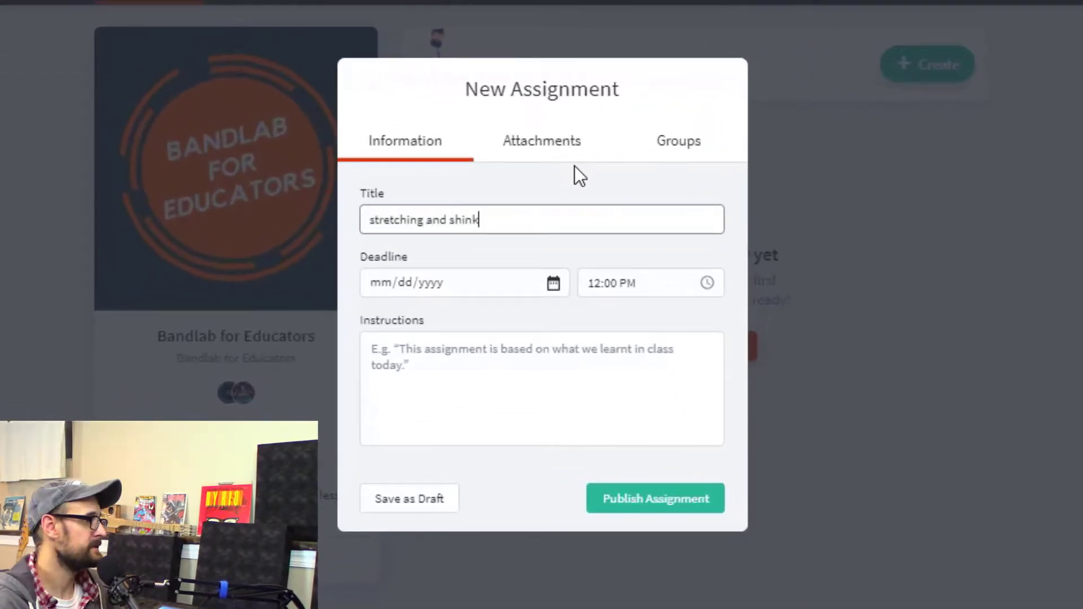
pyautogui.press('BackSpace')
pyautogui.press('BackSpace')
pyautogui.press('BackSpace')
pyautogui.write('r')
pyautogui.write('inking')
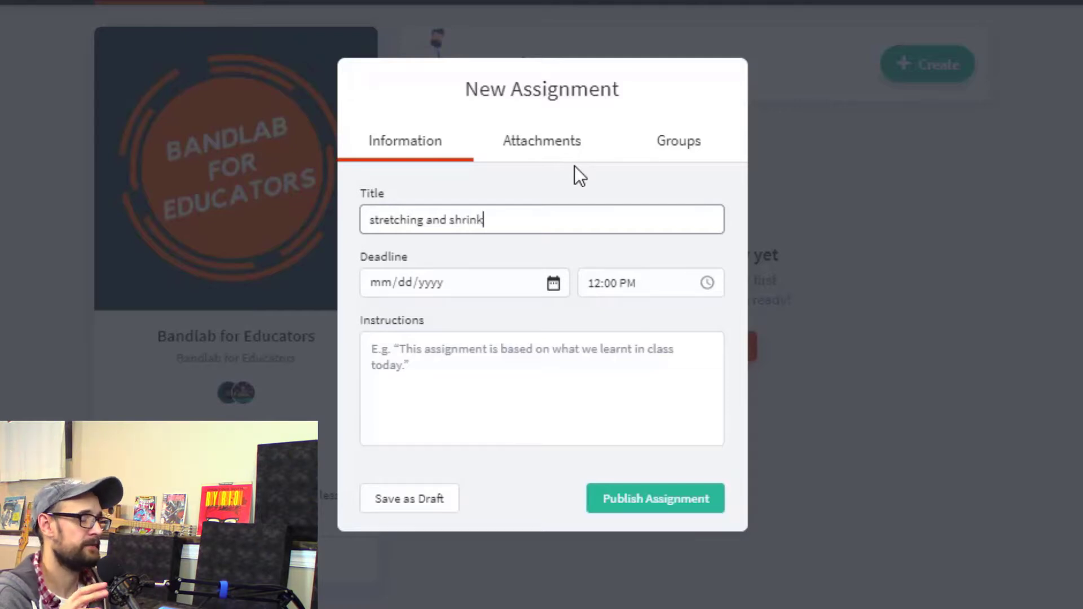
# - Write instructions about learning to stretch and shrink loops and adjust volume levels in the mix editor, then publish the assignment
pyautogui.click(536, 352)
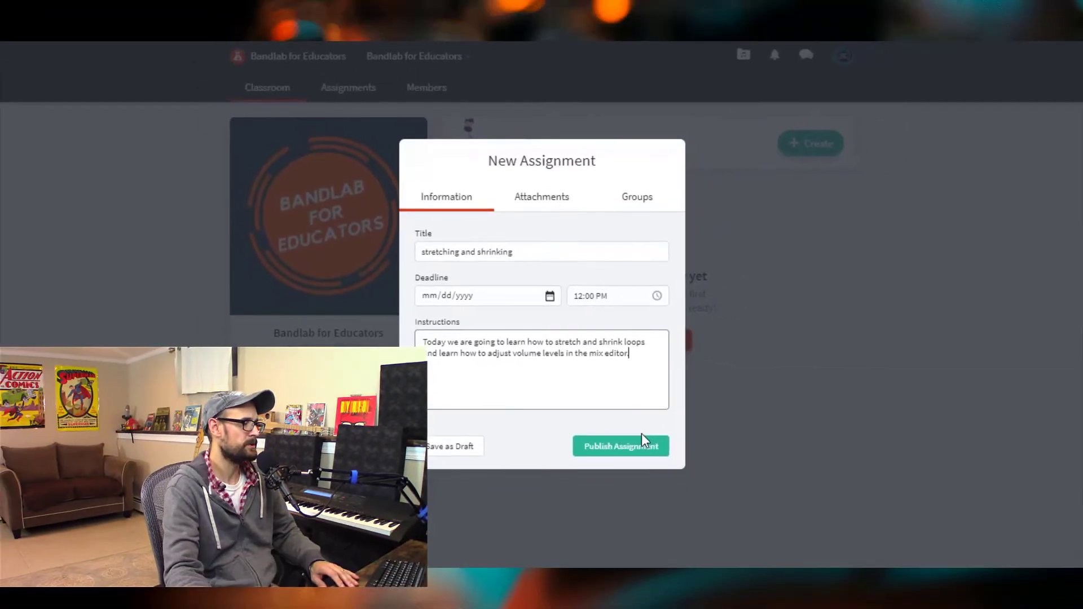
pyautogui.click(643, 445)
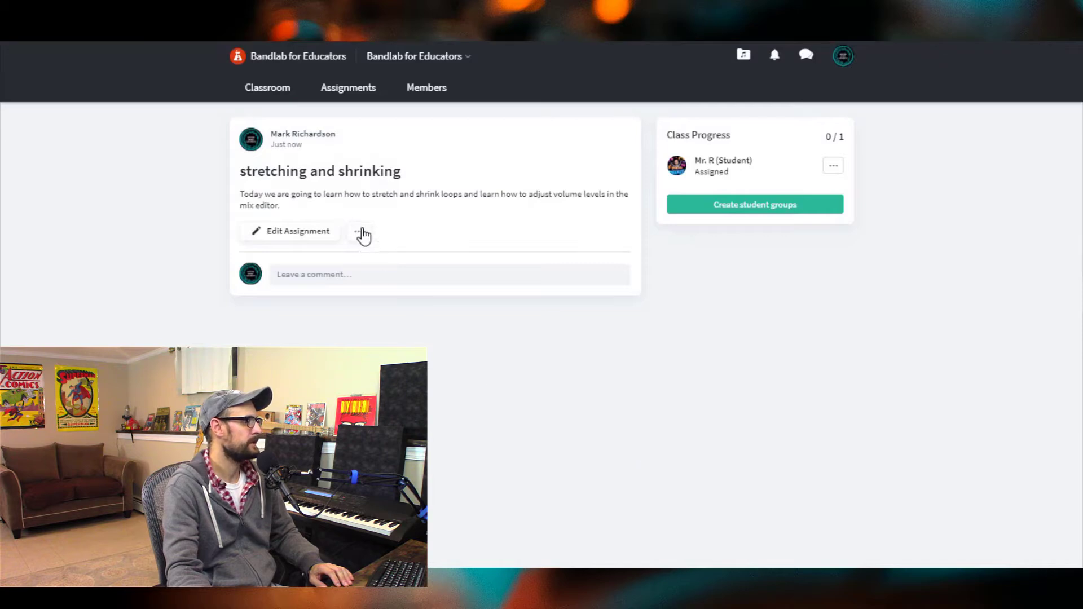
# - Open the assignment's share options and close them without sharing
pyautogui.click(359, 232)
pyautogui.click(410, 292)
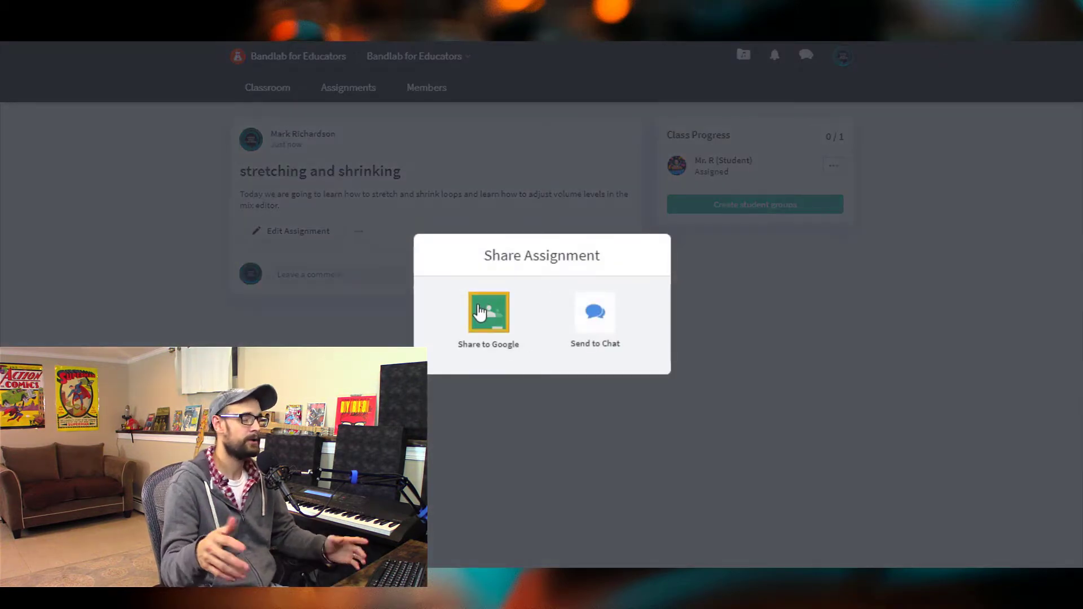
pyautogui.click(723, 374)
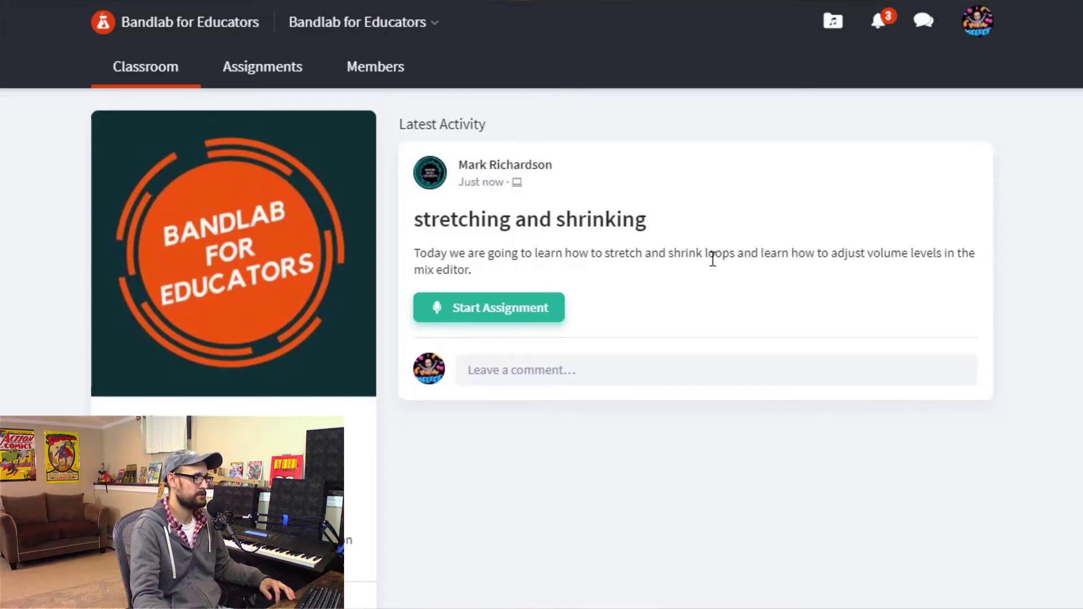
# - Start the assignment from the student view, choosing to work in the teacher's assignment
pyautogui.click(520, 321)
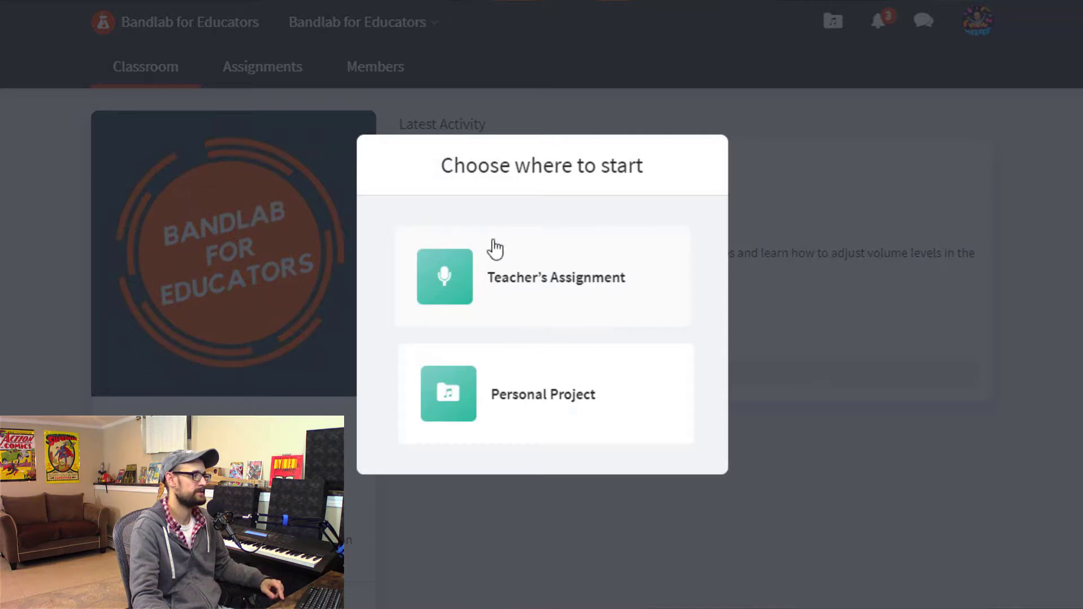
pyautogui.click(538, 291)
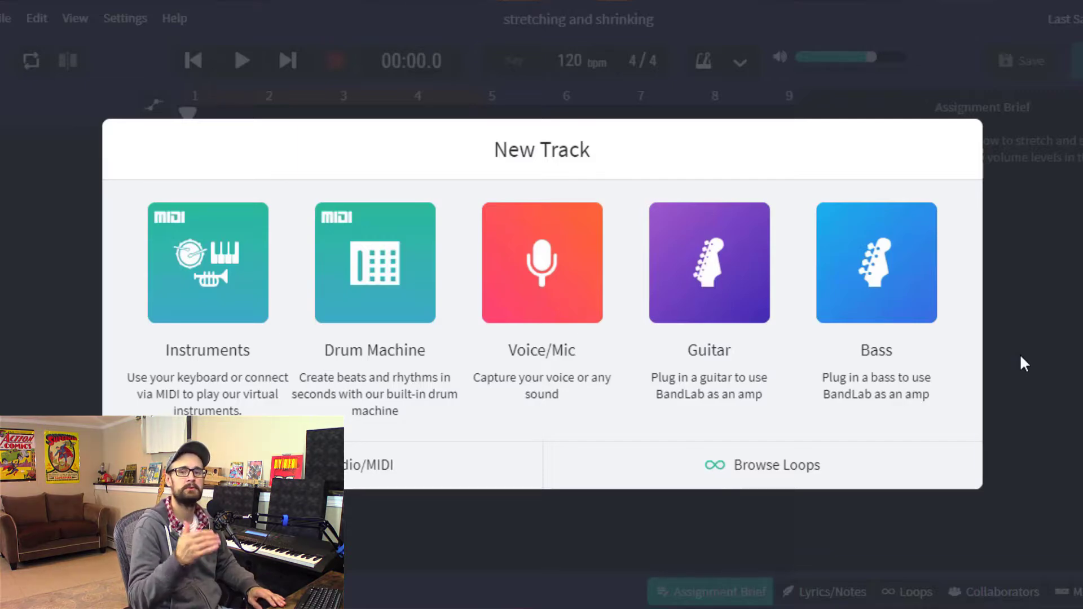
# - Dismiss the new-track dialog and hide the assignment brief panel
pyautogui.click(1020, 357)
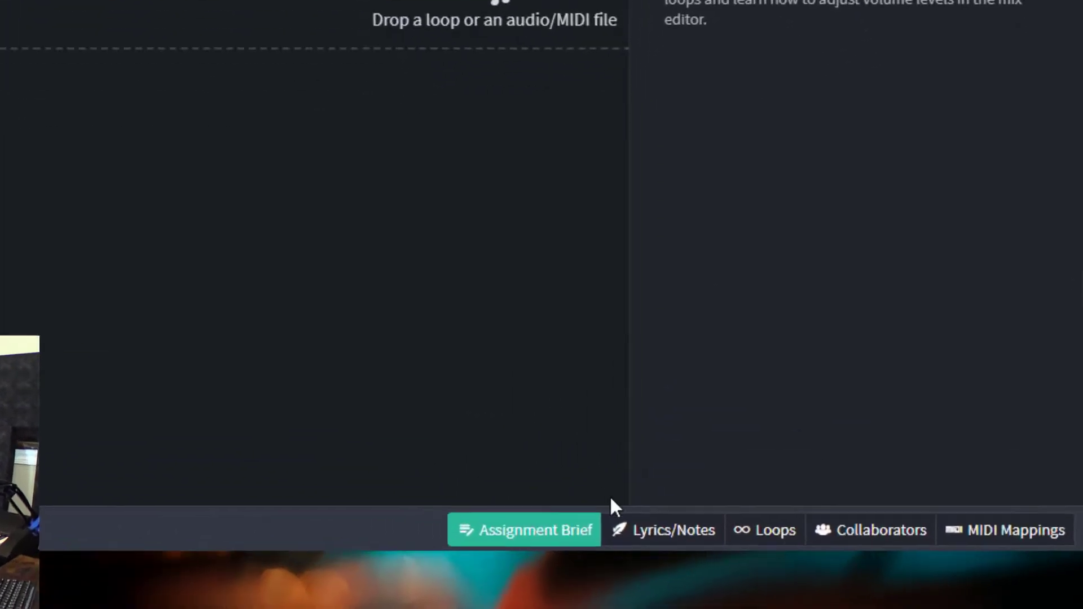
pyautogui.click(484, 530)
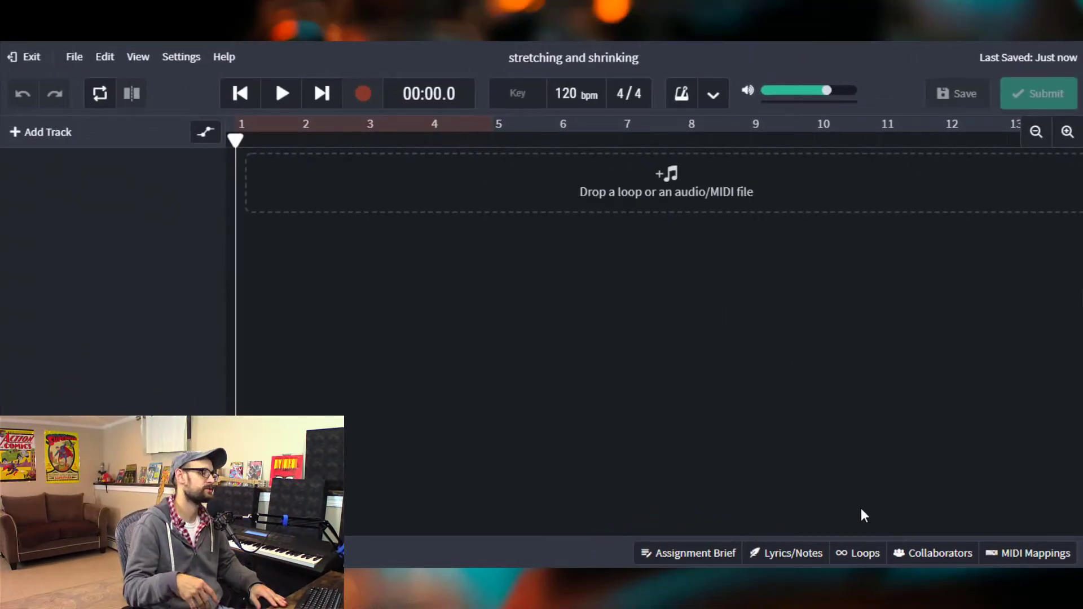
# - Open the Loops browser and switch to the list of loop packs
pyautogui.click(874, 557)
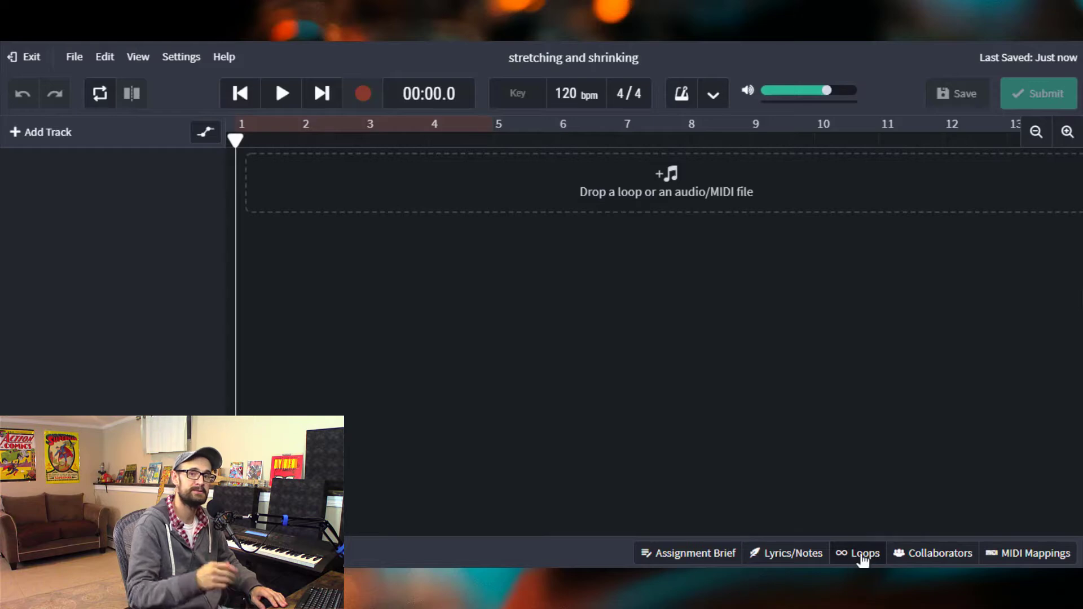
pyautogui.click(863, 555)
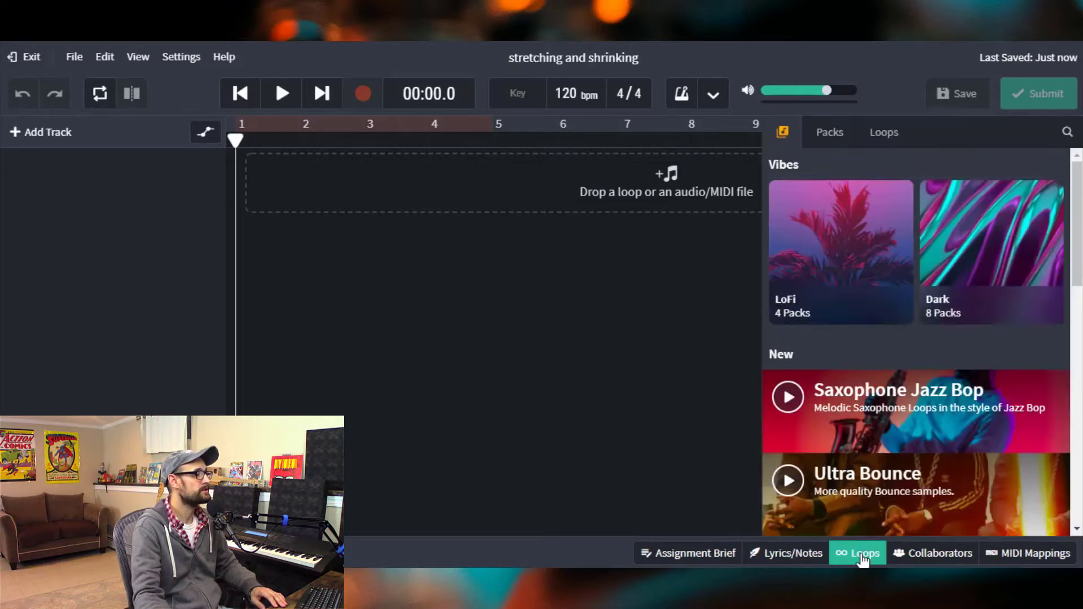
pyautogui.scroll(-8, 900, 333)
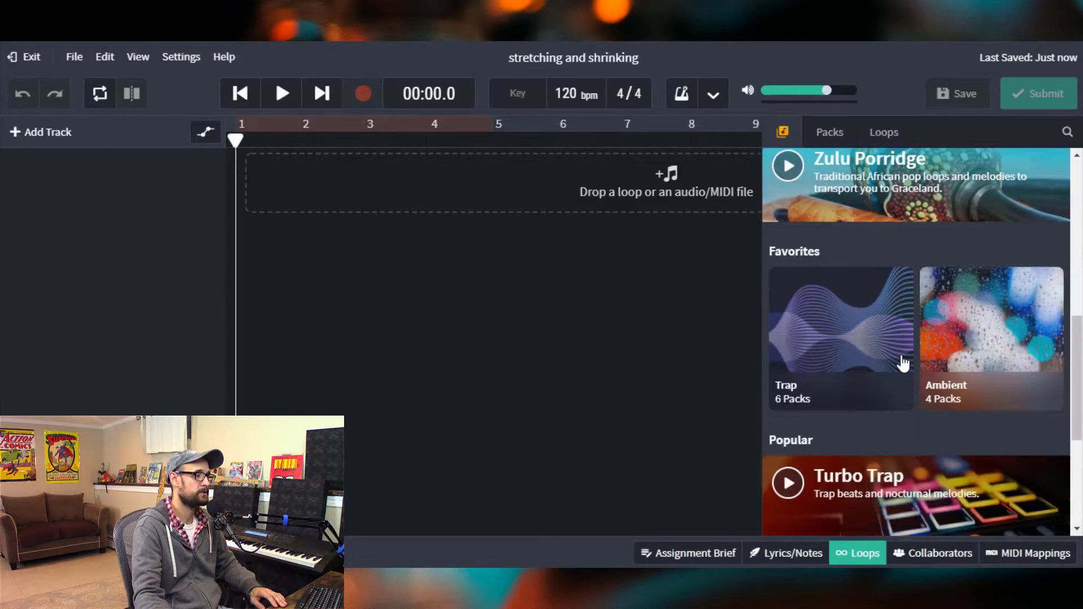
pyautogui.scroll(3, 900, 363)
pyautogui.scroll(-5, 903, 363)
pyautogui.scroll(-3, 903, 364)
pyautogui.scroll(10, 902, 367)
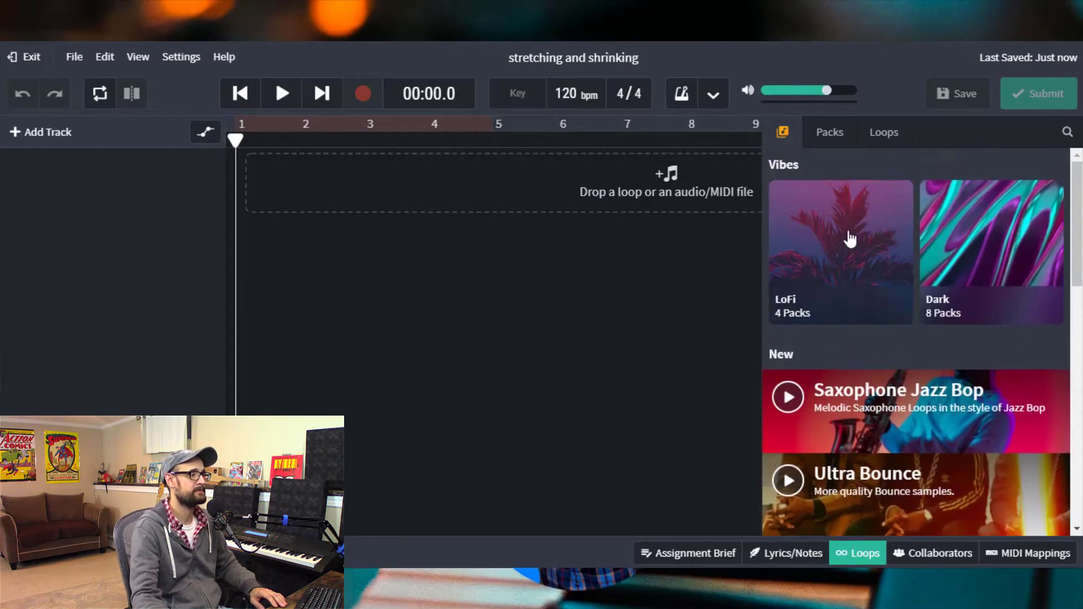
pyautogui.click(837, 140)
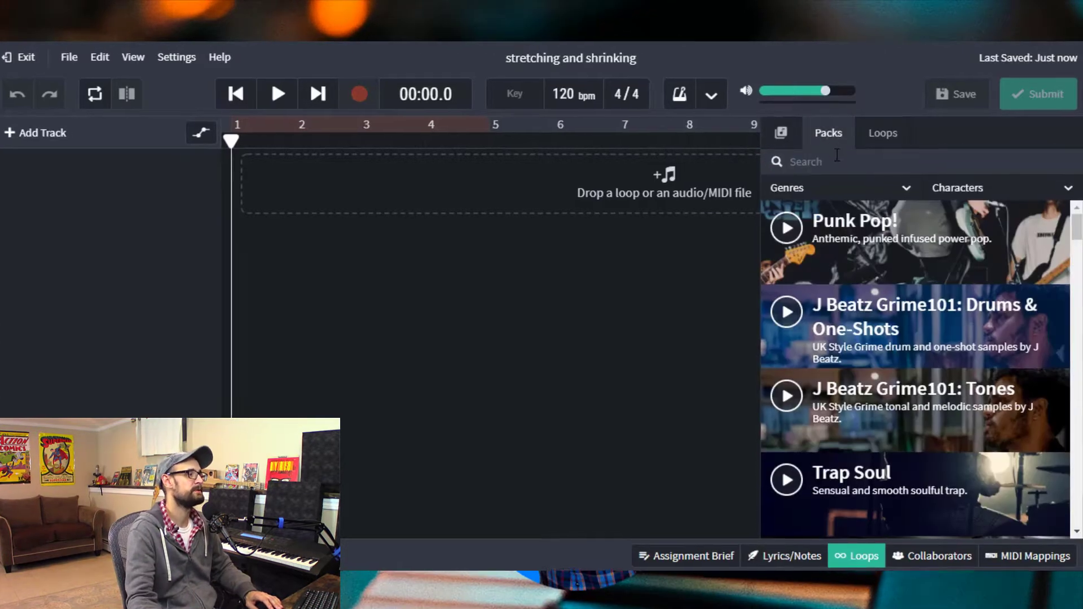
# - Search the loop packs for "disco" and open the Classic Disco pack
pyautogui.scroll(-10, 771, 458)
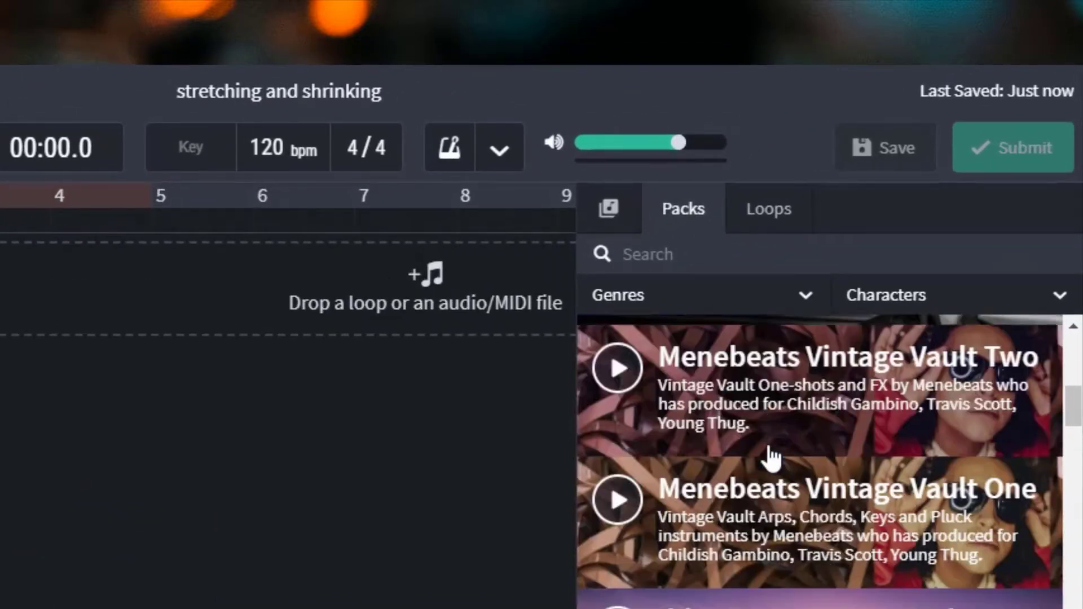
pyautogui.scroll(-8, 769, 457)
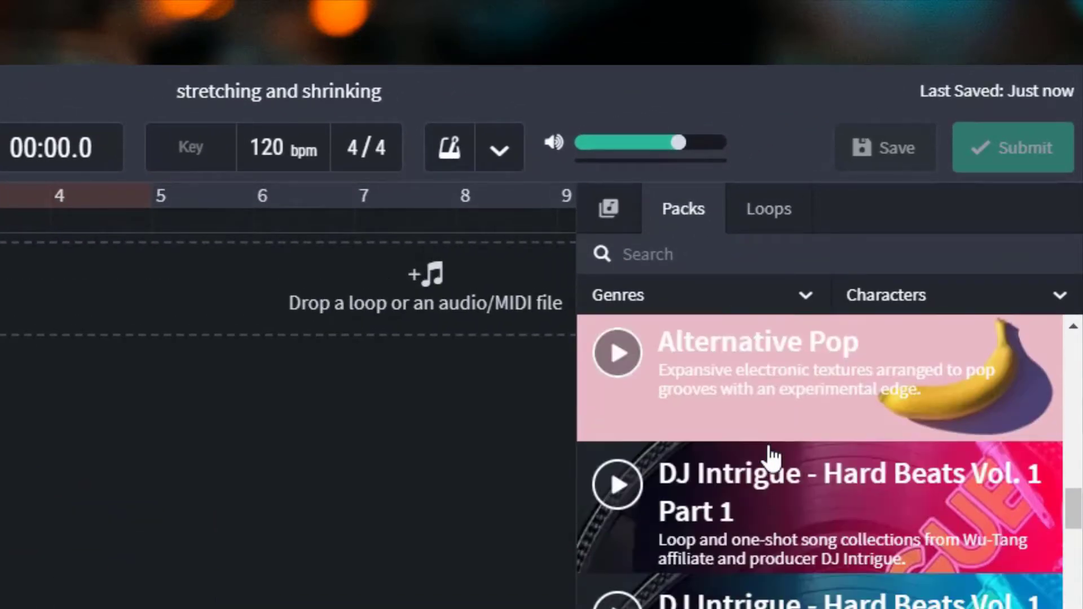
pyautogui.scroll(7, 769, 452)
pyautogui.click(740, 258)
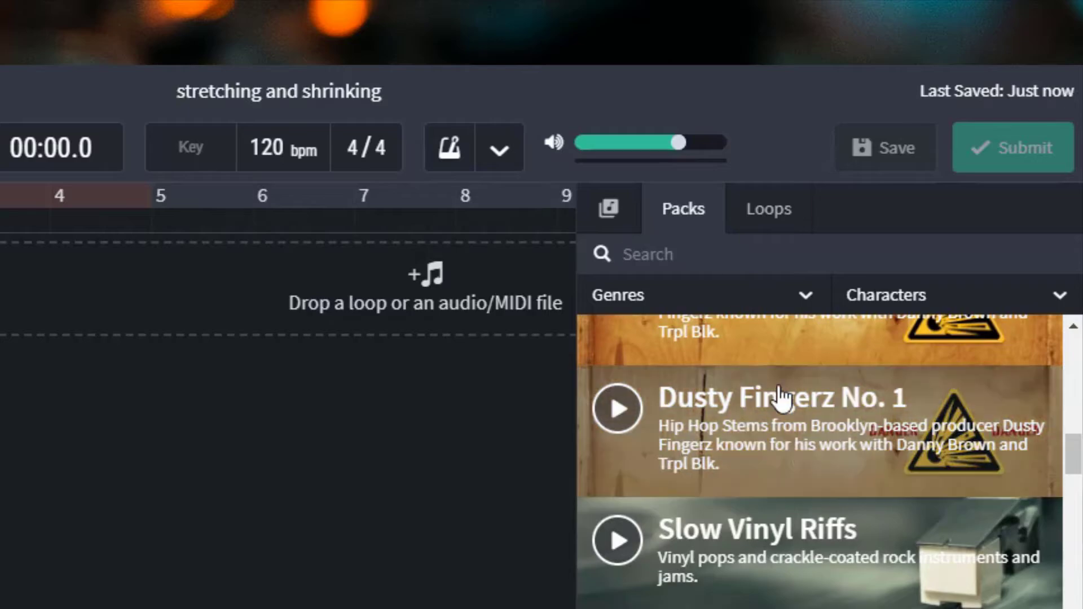
pyautogui.scroll(-8, 750, 476)
pyautogui.scroll(-6, 835, 517)
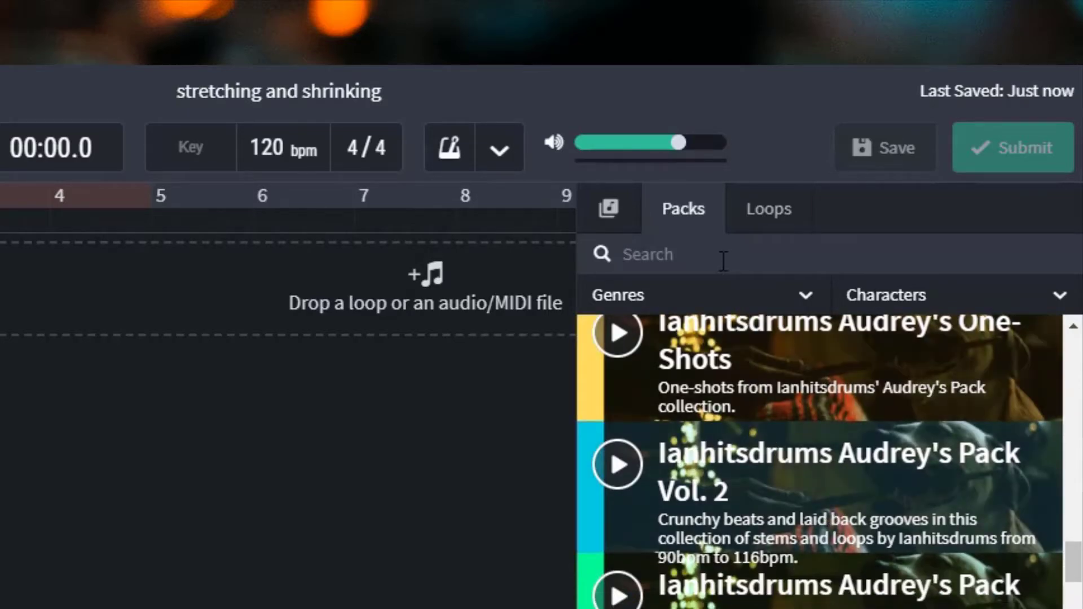
pyautogui.write('disco')
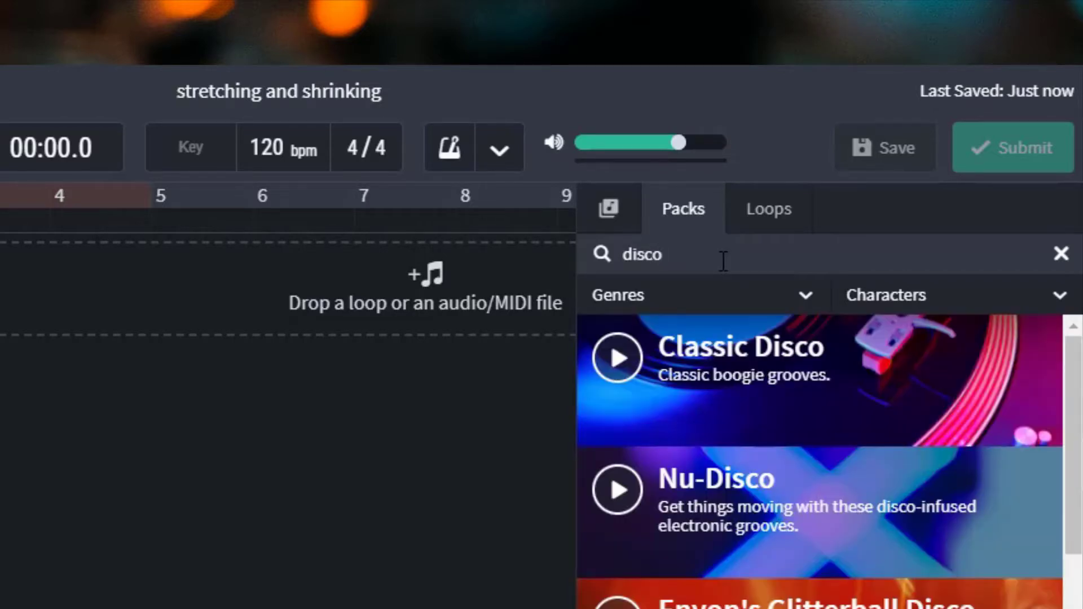
pyautogui.click(861, 388)
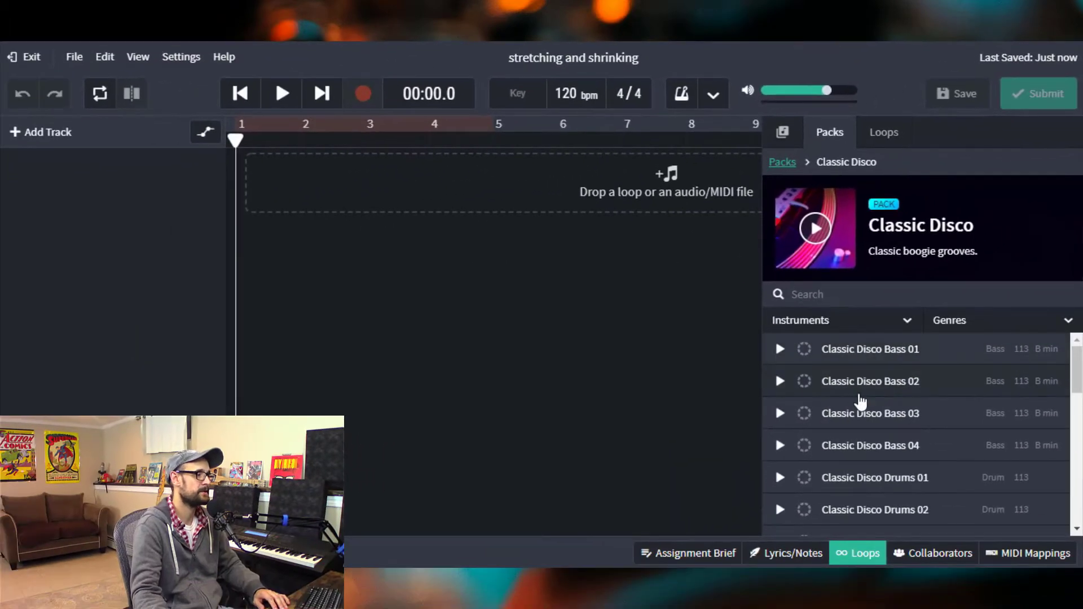
# - Preview the Classic Disco Drums 01 loop
pyautogui.scroll(-2, 849, 423)
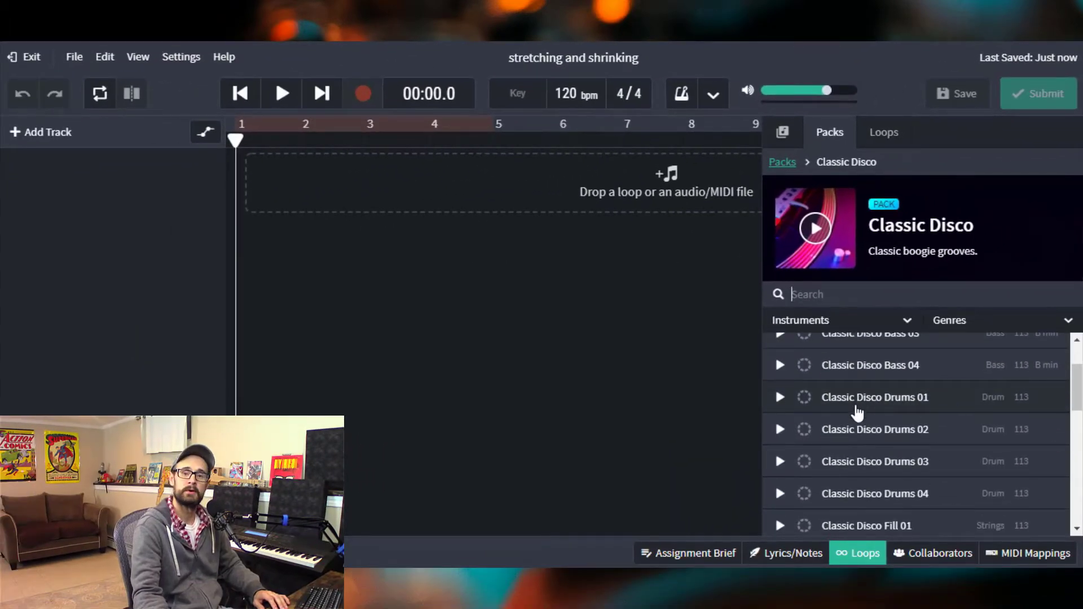
pyautogui.click(779, 398)
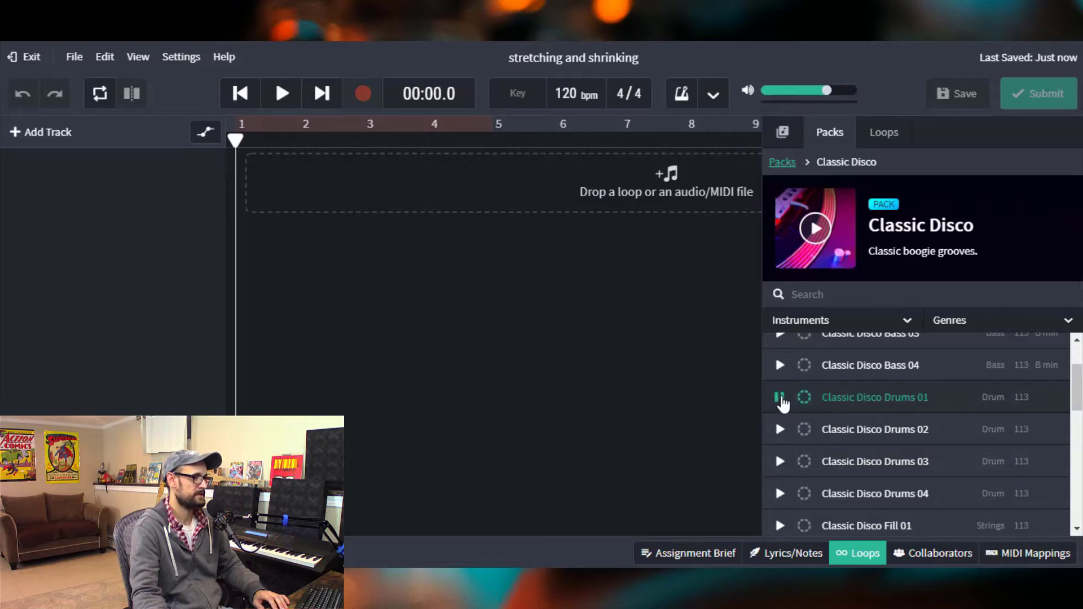
pyautogui.click(781, 401)
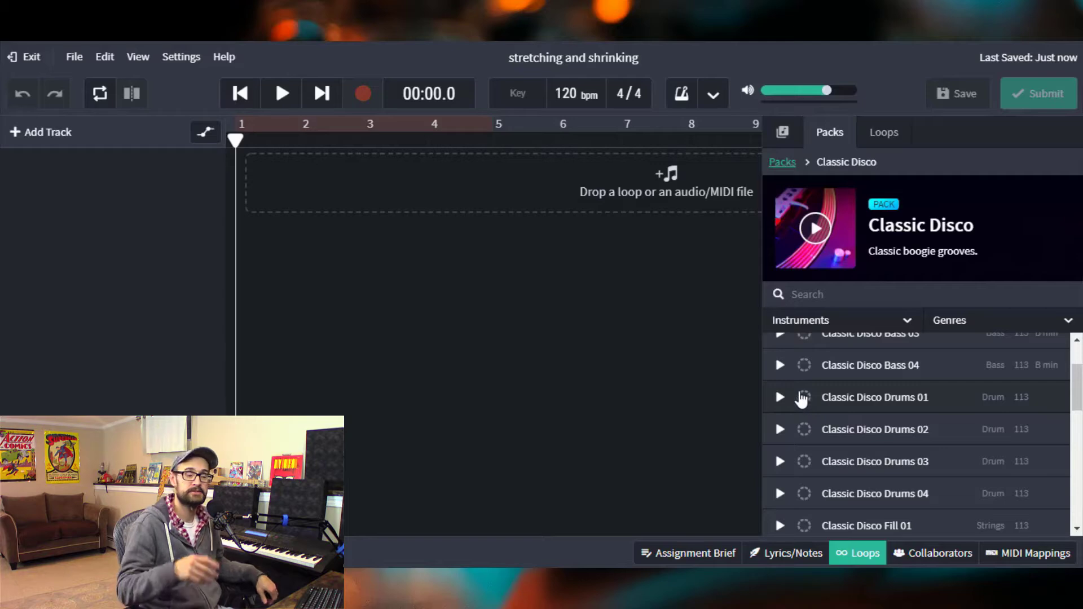
# - Add Classic Disco Drums 01 to the timeline as a new track, close the loop browser, and position the clip at bar 1
pyautogui.moveTo(890, 402); pyautogui.dragTo(344, 183)
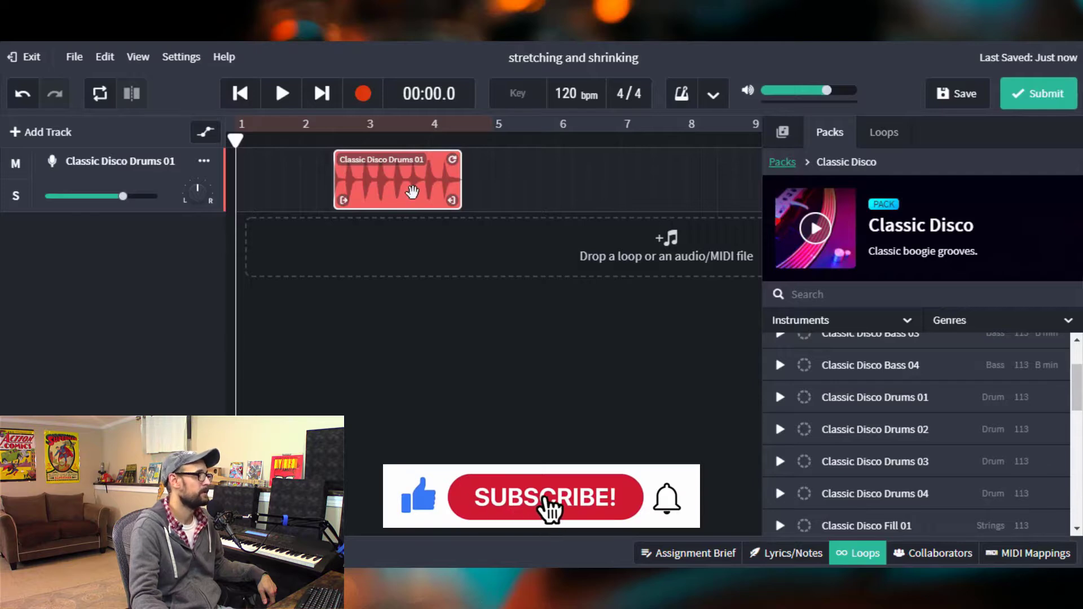
pyautogui.moveTo(410, 194); pyautogui.dragTo(373, 193)
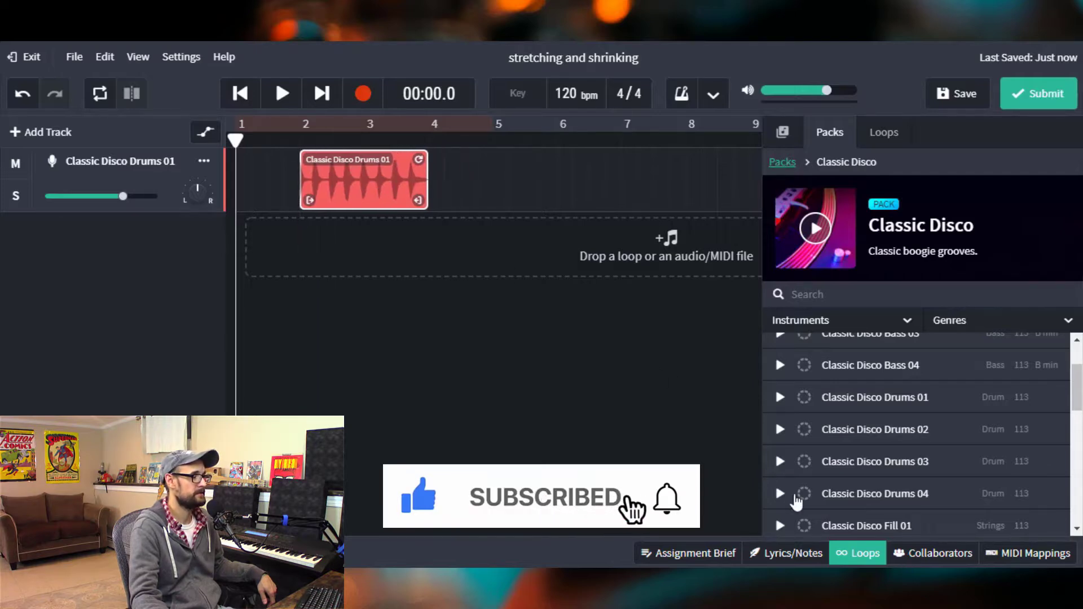
pyautogui.click(858, 554)
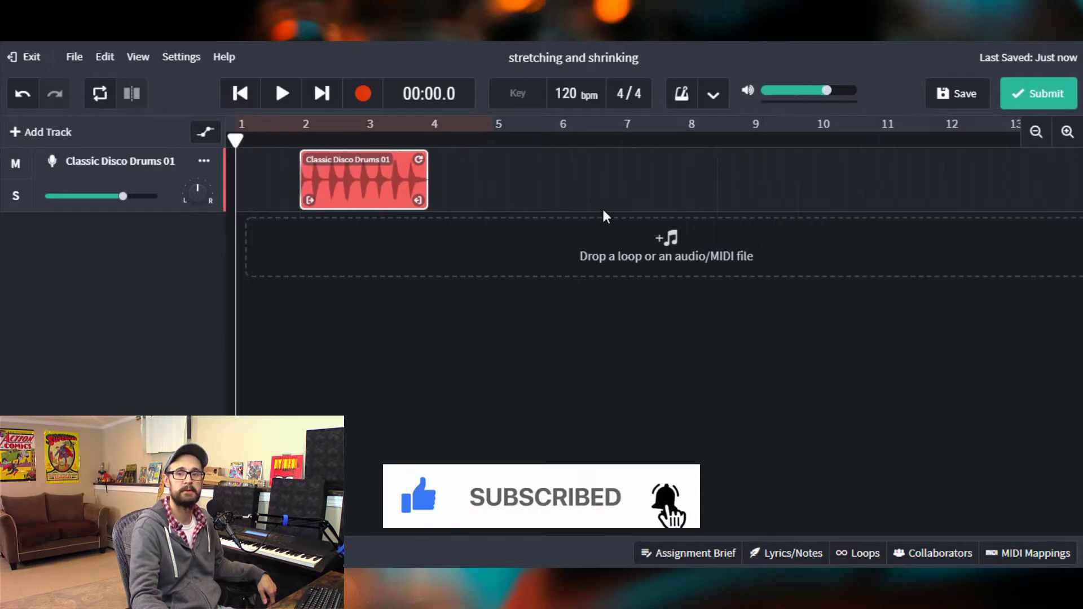
pyautogui.moveTo(390, 189); pyautogui.dragTo(272, 194)
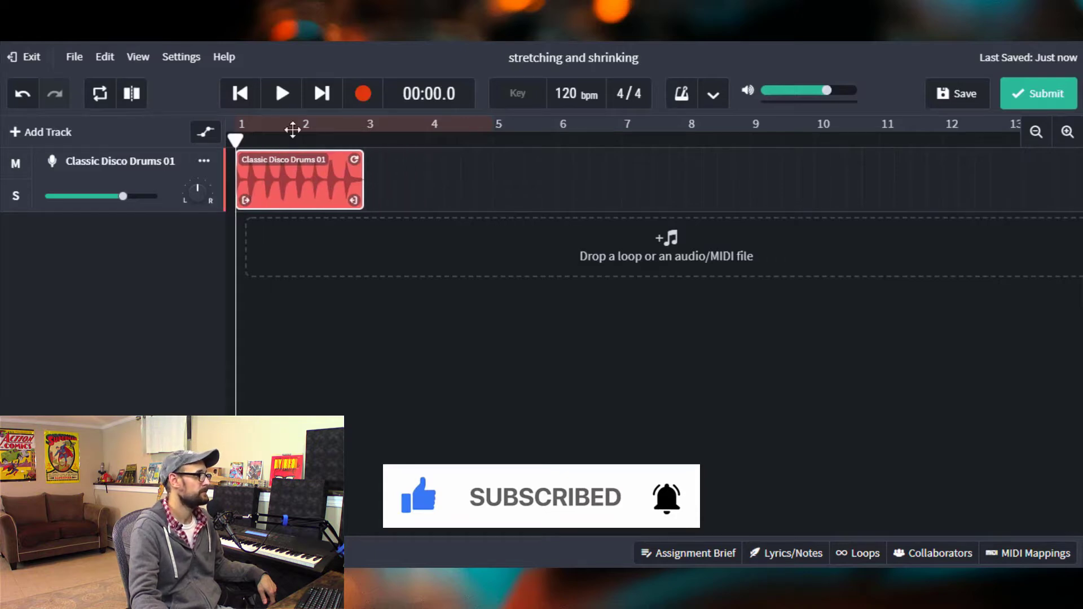
# - Play back the drum clip briefly, then loop it out to extend to about bar 9
pyautogui.click(278, 93)
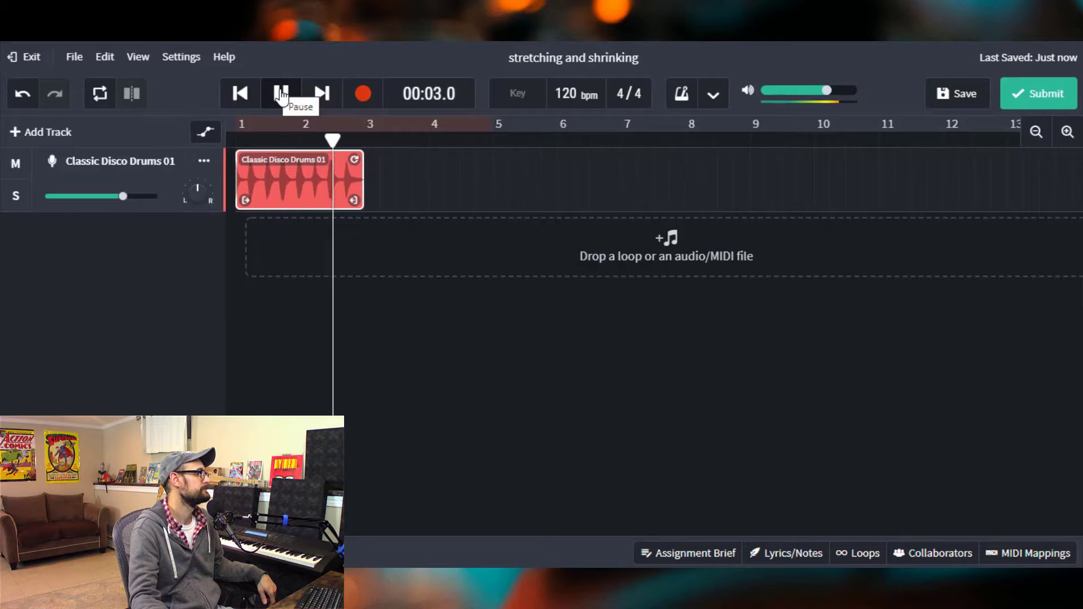
pyautogui.click(283, 93)
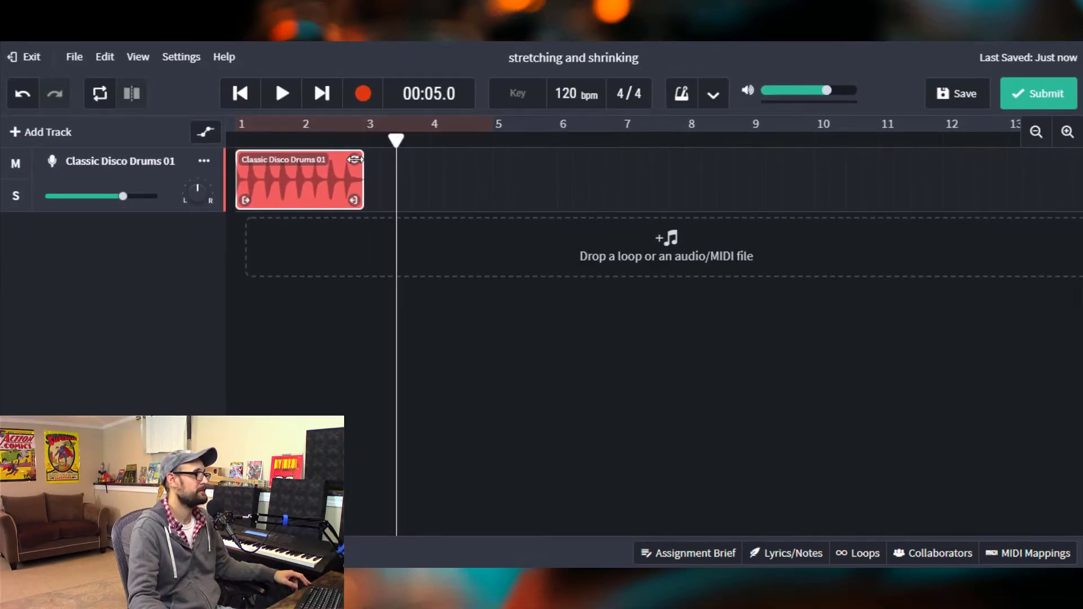
pyautogui.moveTo(364, 159); pyautogui.dragTo(741, 195)
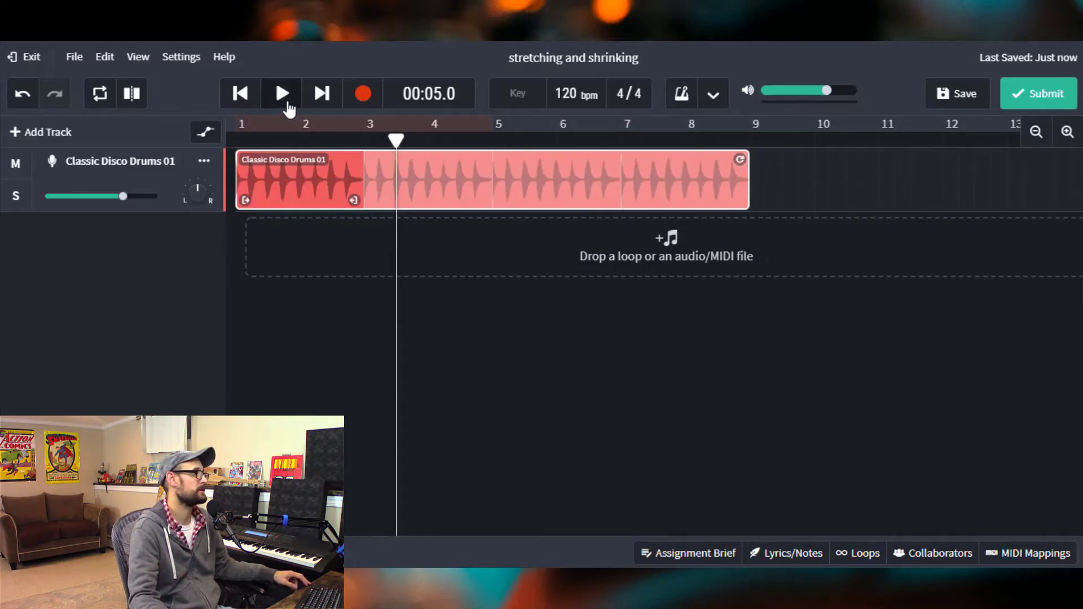
# - Play back the drum track briefly and pause it
pyautogui.click(287, 105)
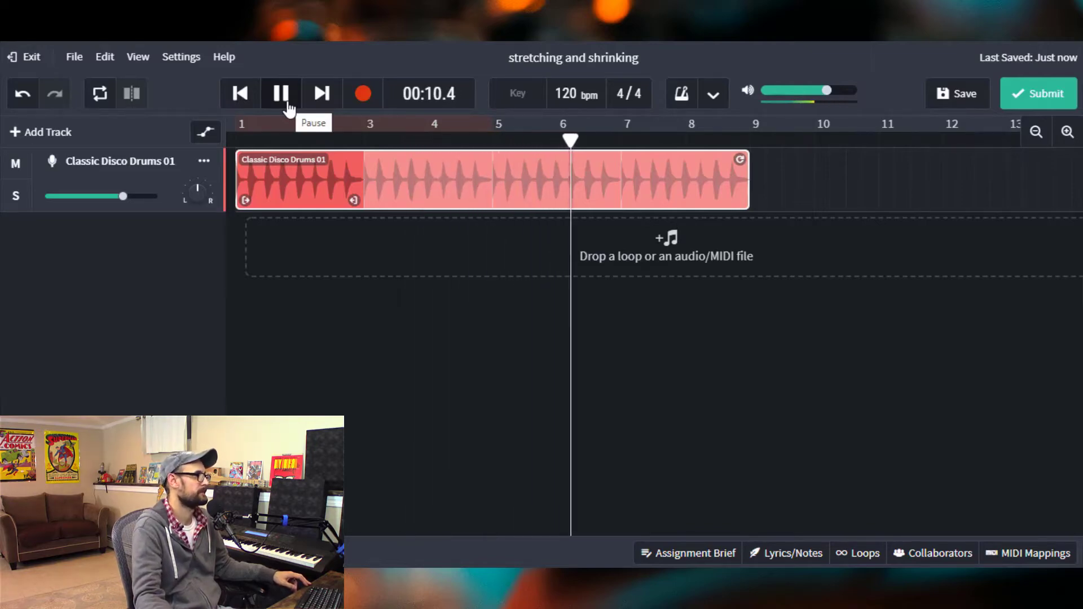
pyautogui.click(288, 105)
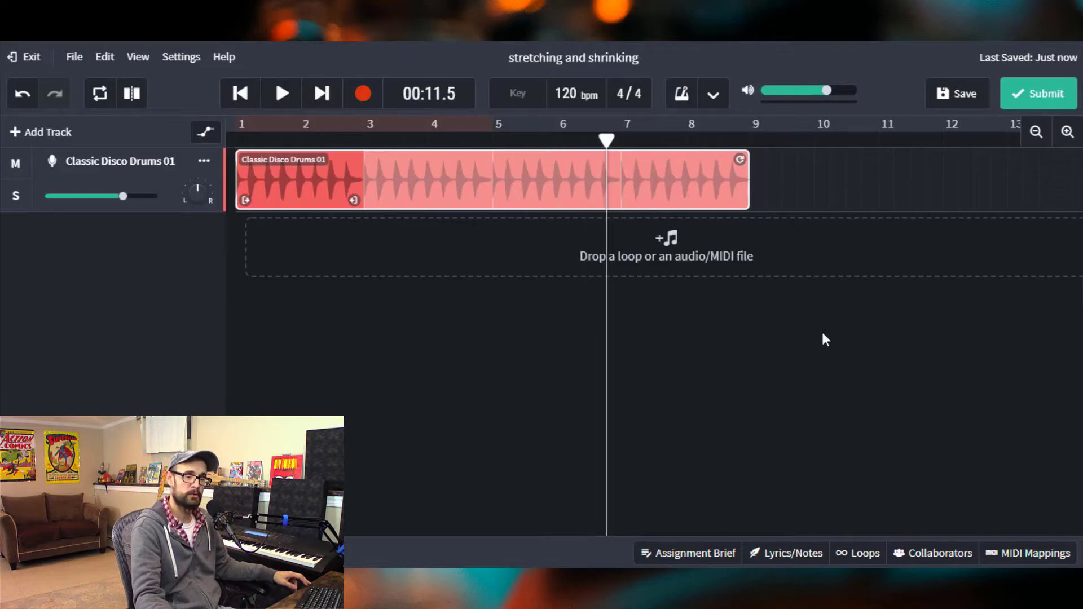
# - Reopen the Classic Disco loop pack and add Classic Disco Bass 01 to the timeline as a new track
pyautogui.click(864, 552)
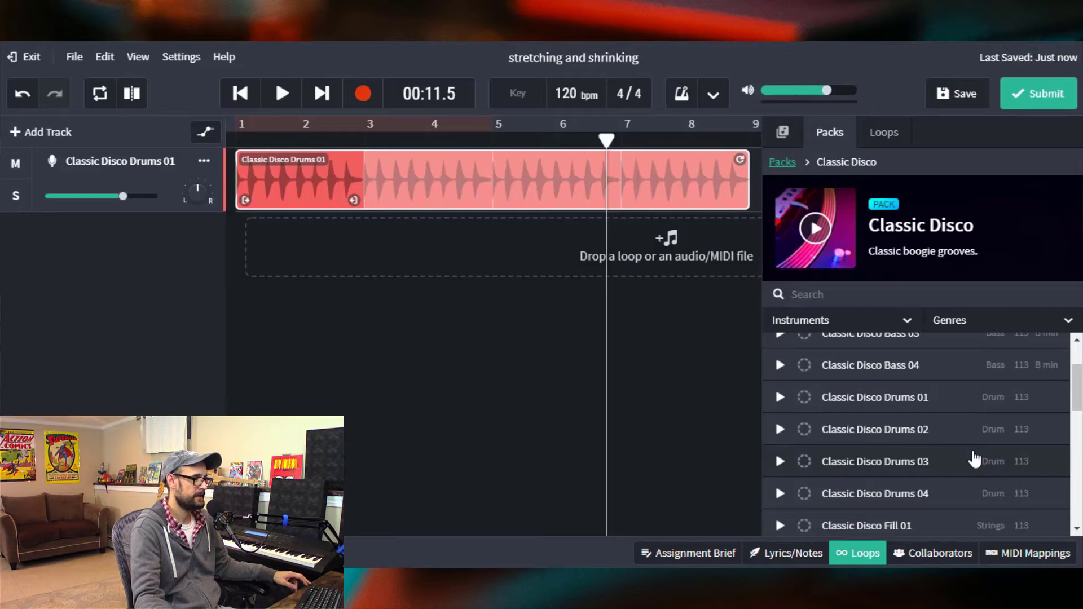
pyautogui.scroll(3, 974, 458)
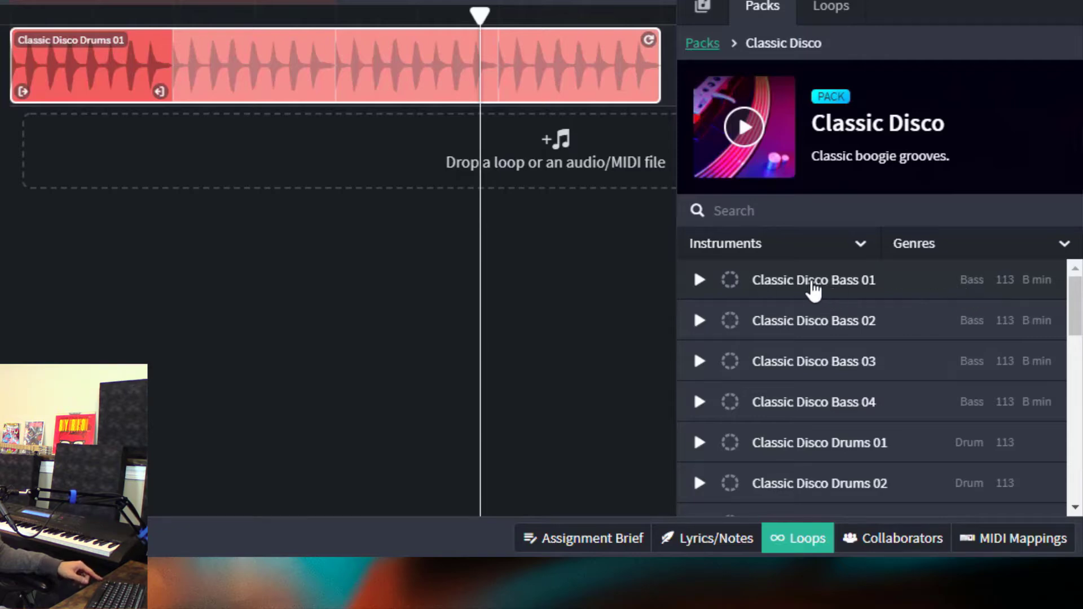
pyautogui.moveTo(812, 288); pyautogui.dragTo(170, 150)
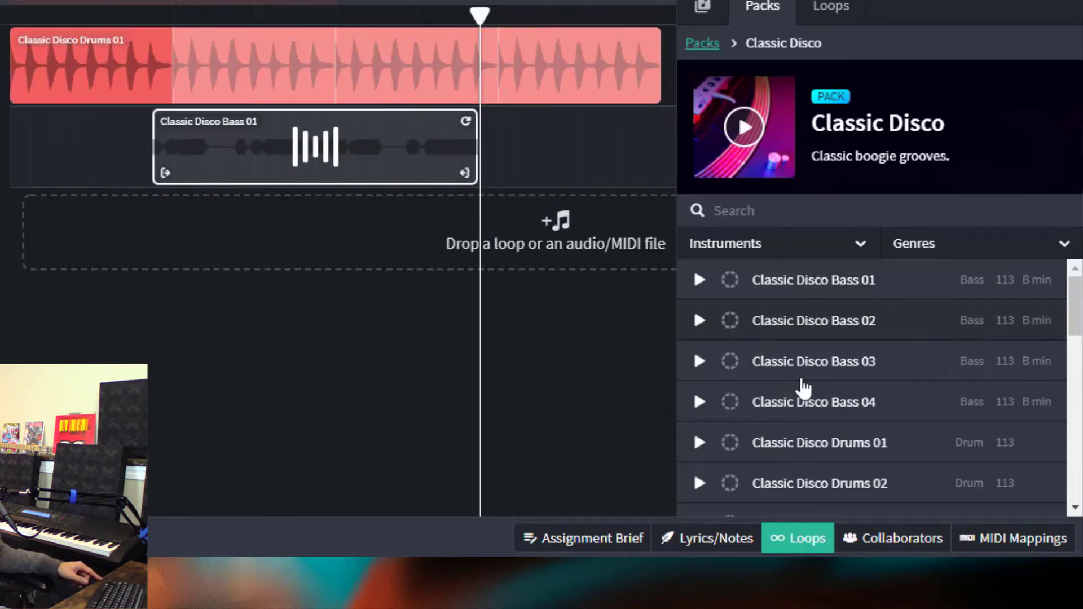
# - Browse further down the pack and add Classic Disco Guitar 01 as a new track
pyautogui.scroll(-5, 804, 388)
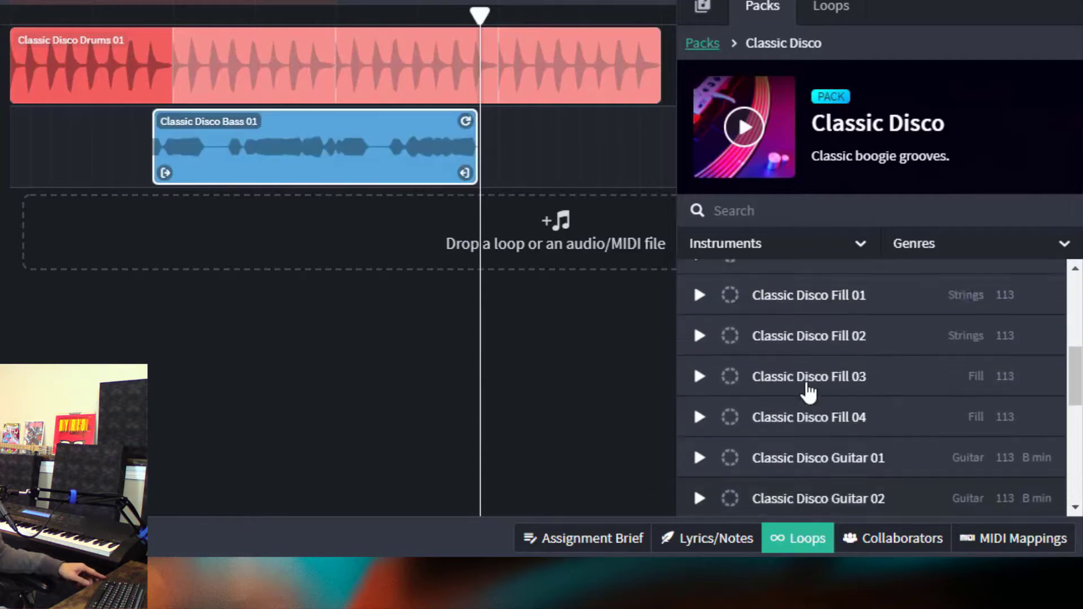
pyautogui.scroll(5, 810, 390)
pyautogui.scroll(-6, 809, 388)
pyautogui.scroll(-3, 813, 386)
pyautogui.scroll(2, 835, 383)
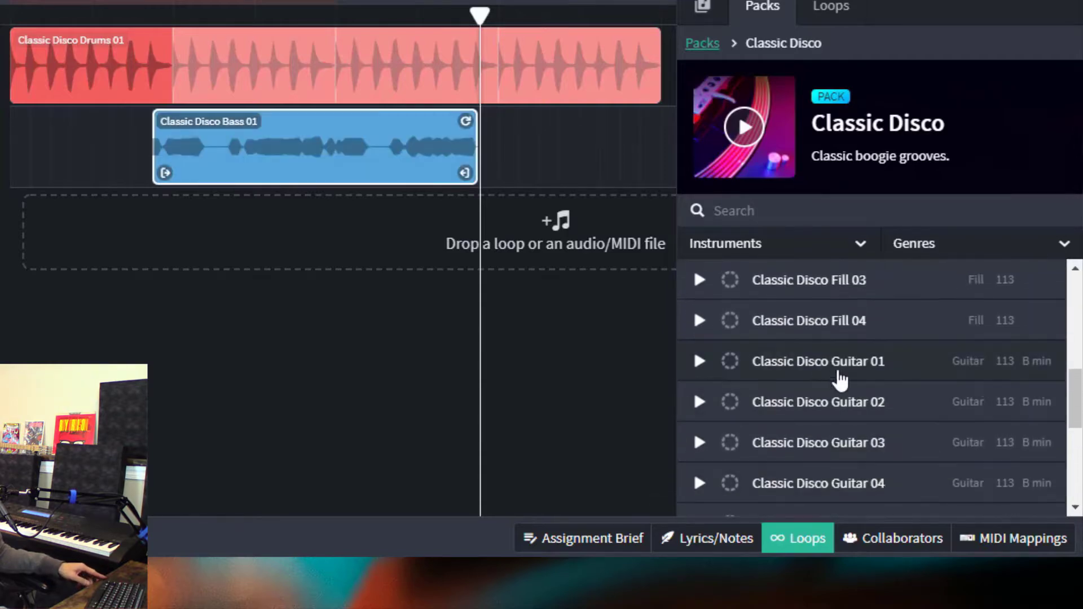
pyautogui.moveTo(840, 381); pyautogui.dragTo(319, 242)
# - Add Classic Disco Keys 01 and Classic Disco Percussion 01 to the timeline as new tracks
pyautogui.scroll(-1, 802, 370)
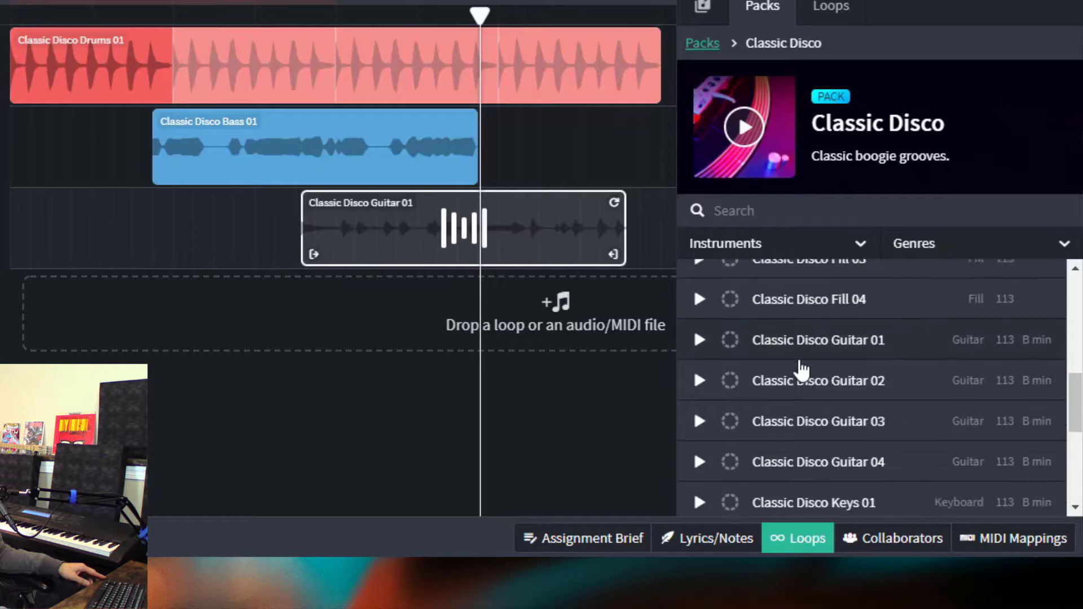
pyautogui.scroll(-3, 802, 370)
pyautogui.moveTo(820, 339); pyautogui.dragTo(374, 327)
pyautogui.scroll(-3, 858, 409)
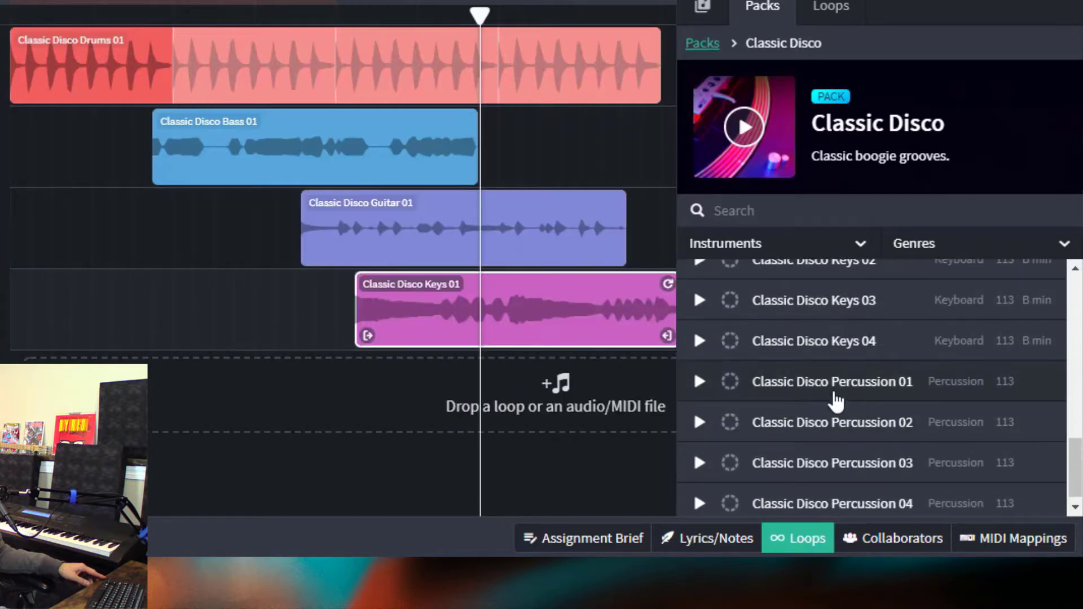
pyautogui.moveTo(814, 389); pyautogui.dragTo(430, 391)
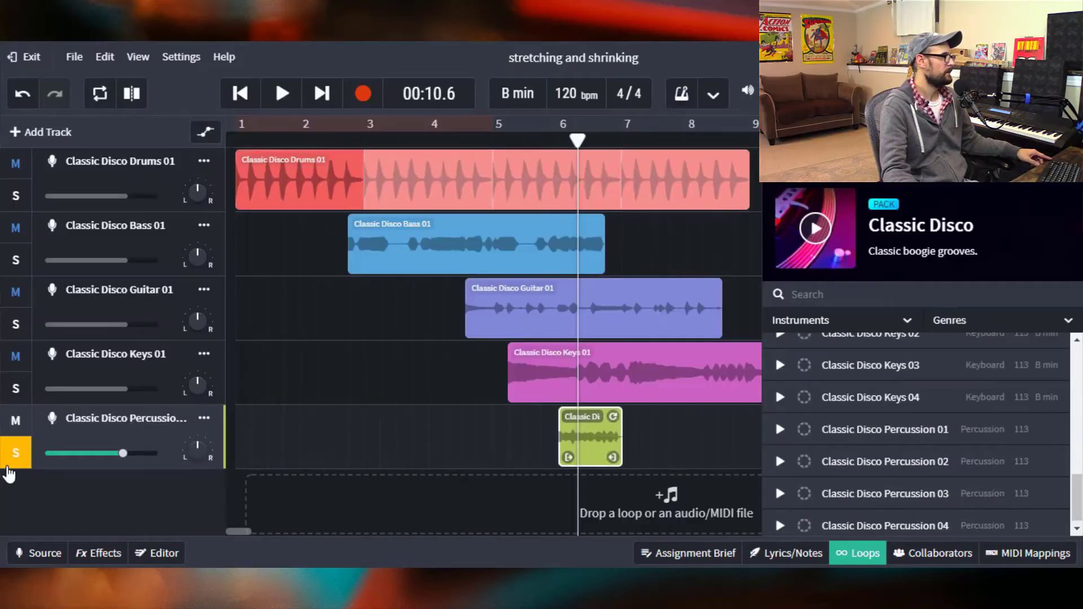
# - Move the bass, guitar, keys and percussion clips to start at bar 1 and close the loop browser
pyautogui.click(8, 467)
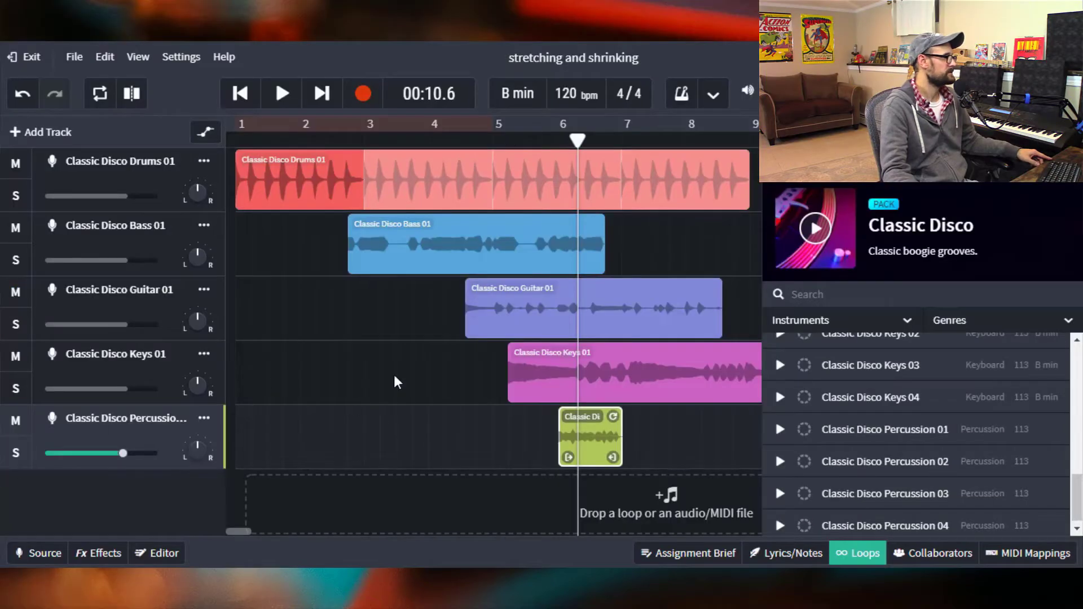
pyautogui.moveTo(480, 263); pyautogui.dragTo(310, 266)
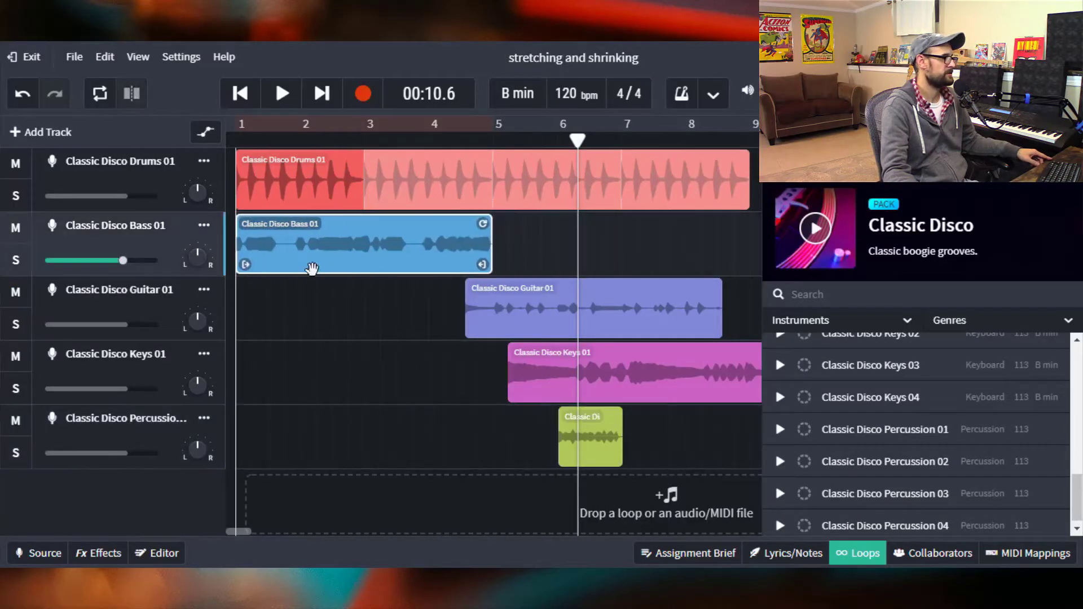
pyautogui.moveTo(510, 308); pyautogui.dragTo(223, 323)
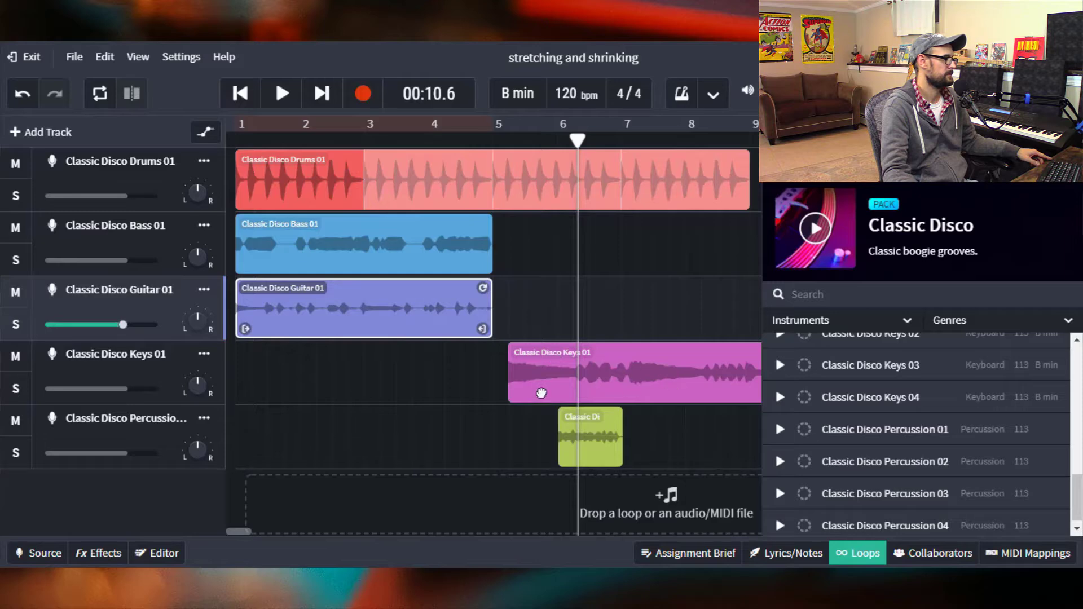
pyautogui.moveTo(541, 393); pyautogui.dragTo(270, 393)
pyautogui.moveTo(603, 438); pyautogui.dragTo(251, 448)
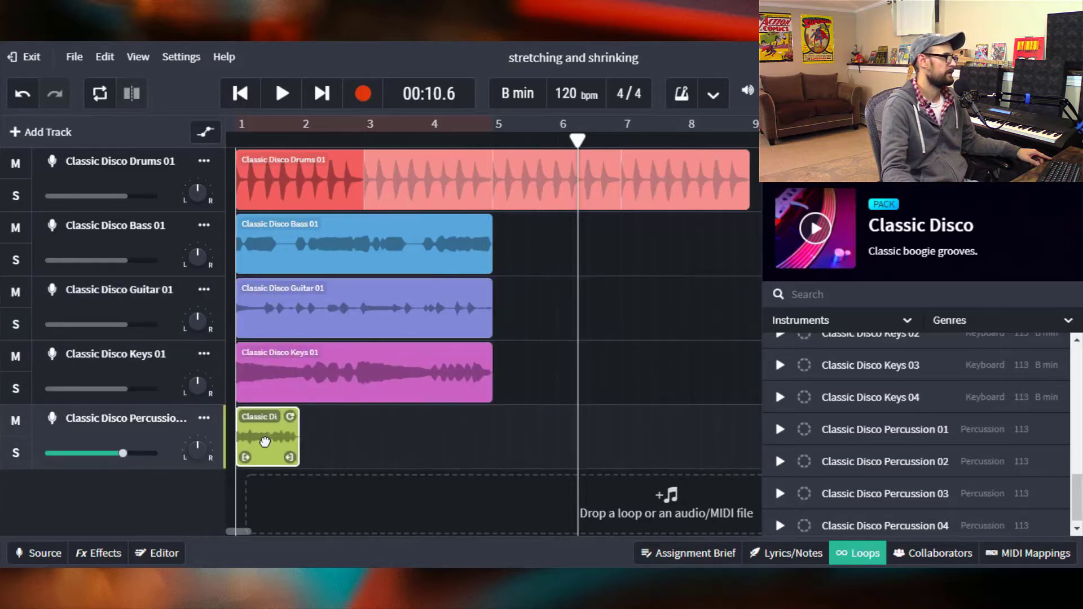
pyautogui.click(864, 556)
# - Play the arrangement from the beginning and pause it
pyautogui.click(241, 95)
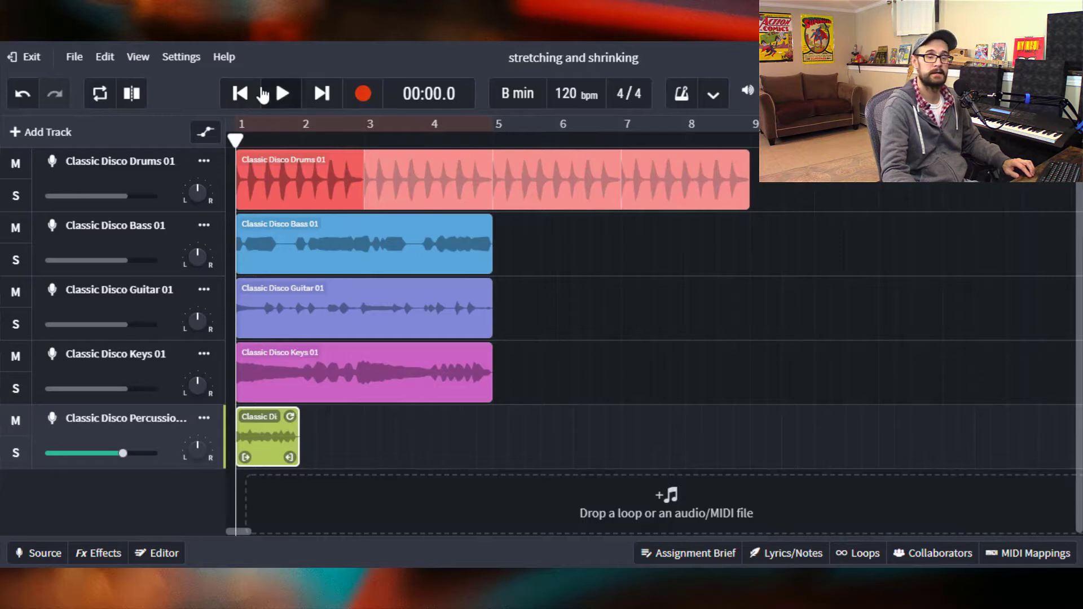
pyautogui.click(274, 102)
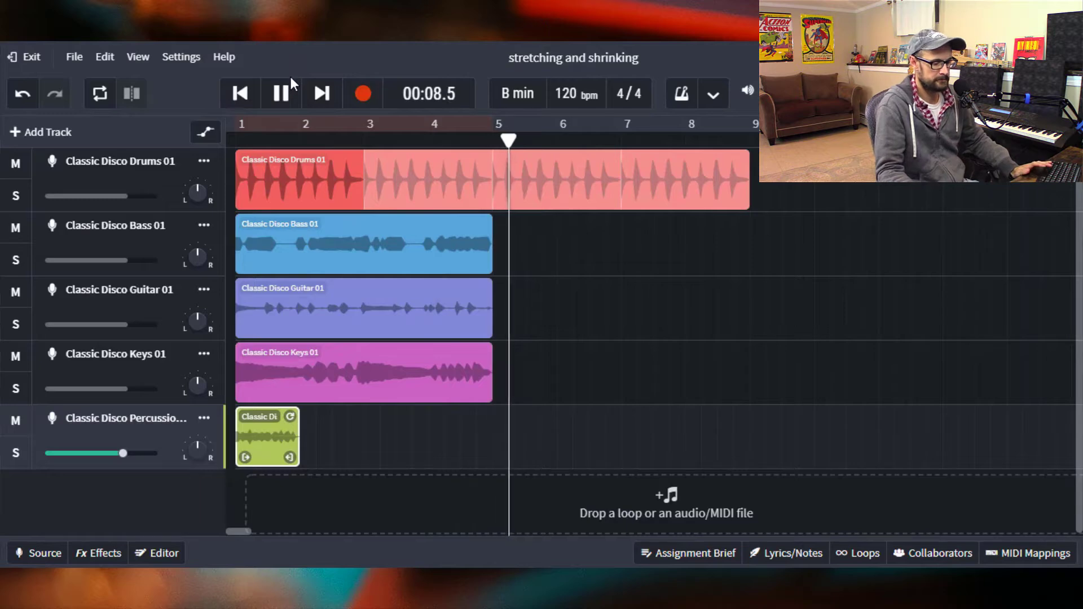
pyautogui.click(281, 93)
# - Loop the bass clip out so it extends to about bar 9
pyautogui.click(578, 204)
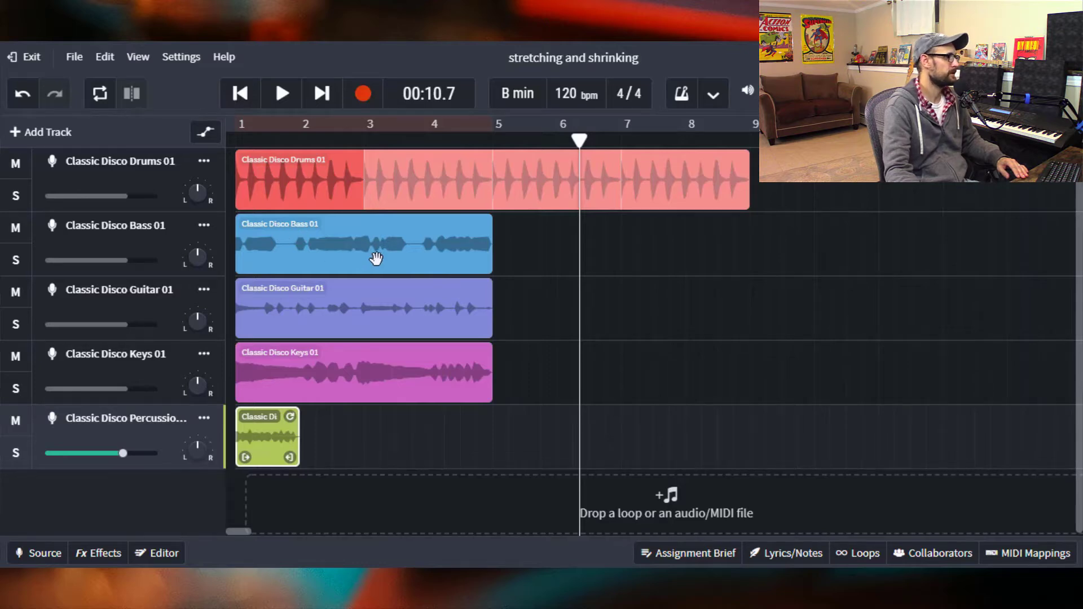
pyautogui.click(455, 239)
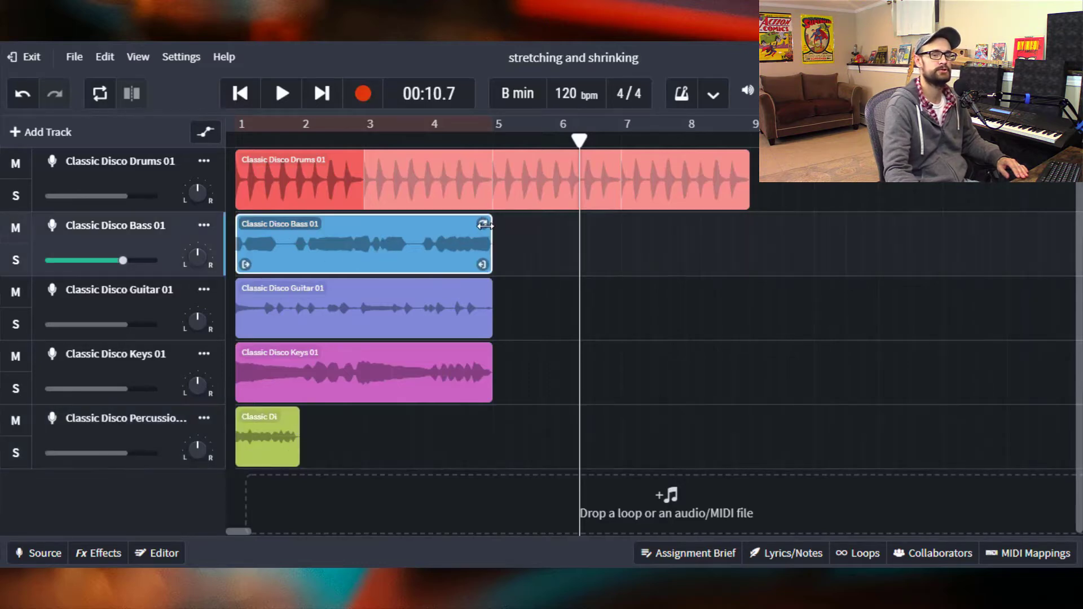
pyautogui.moveTo(483, 225); pyautogui.dragTo(741, 228)
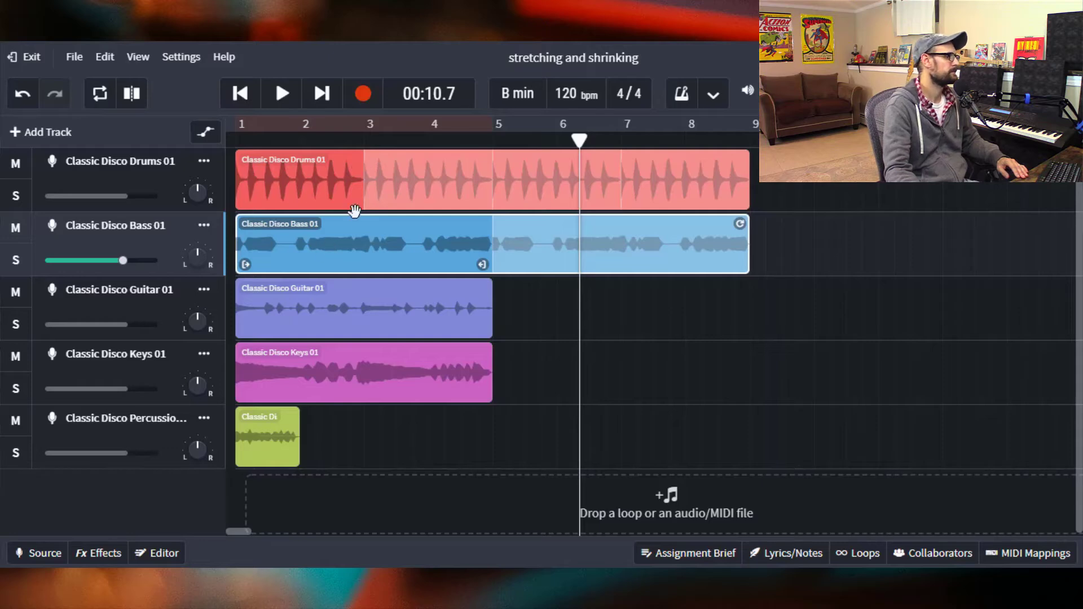
# - Move the guitar and percussion clips to start at bar 3 and the keys clip to start at bar 5
pyautogui.moveTo(318, 307); pyautogui.dragTo(446, 301)
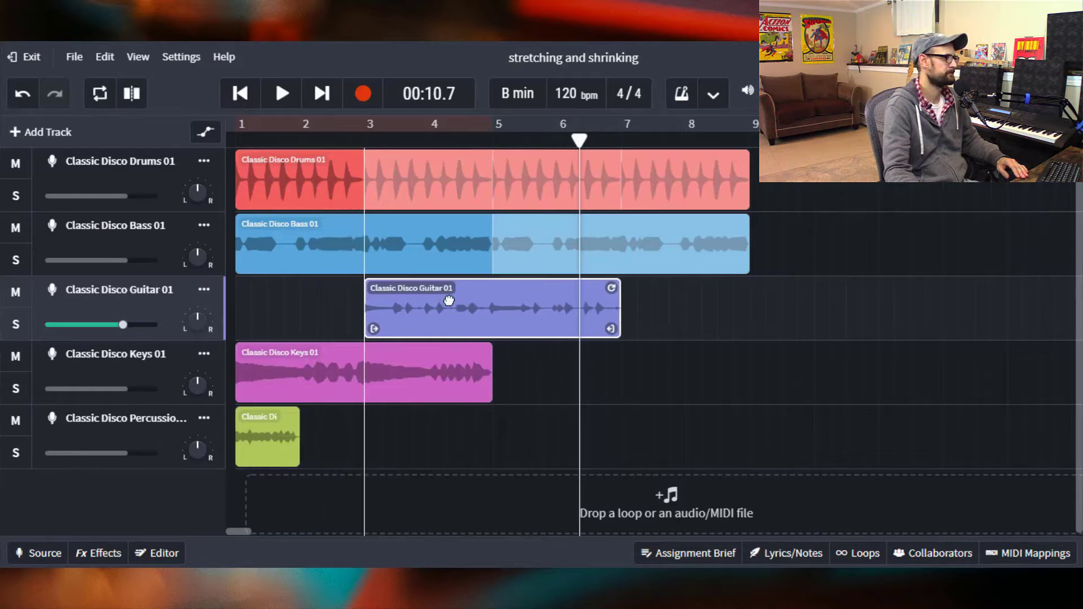
pyautogui.moveTo(297, 374); pyautogui.dragTo(556, 354)
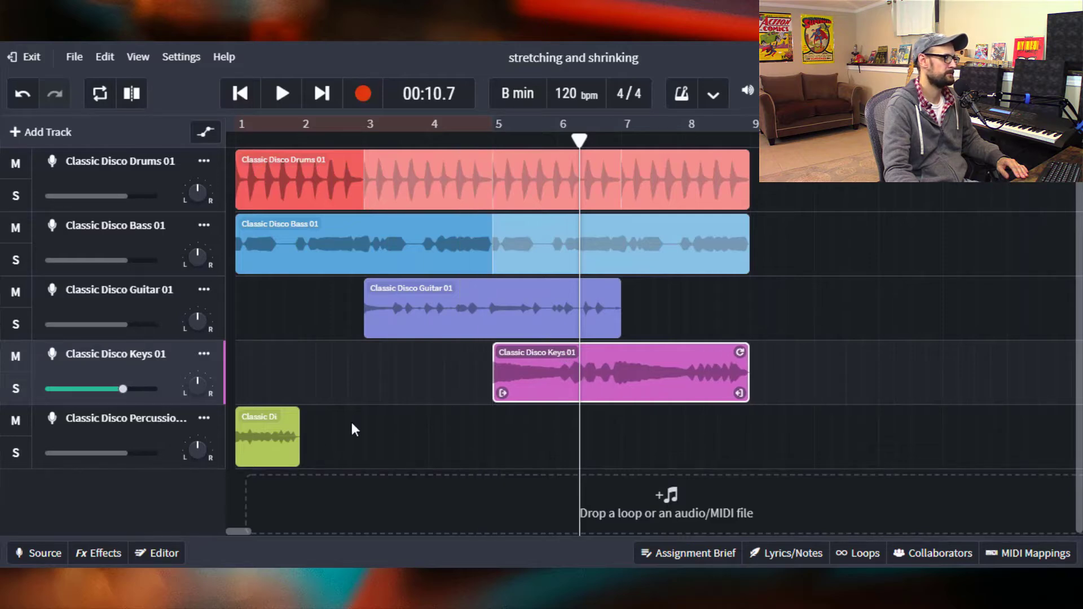
pyautogui.moveTo(282, 439); pyautogui.dragTo(410, 438)
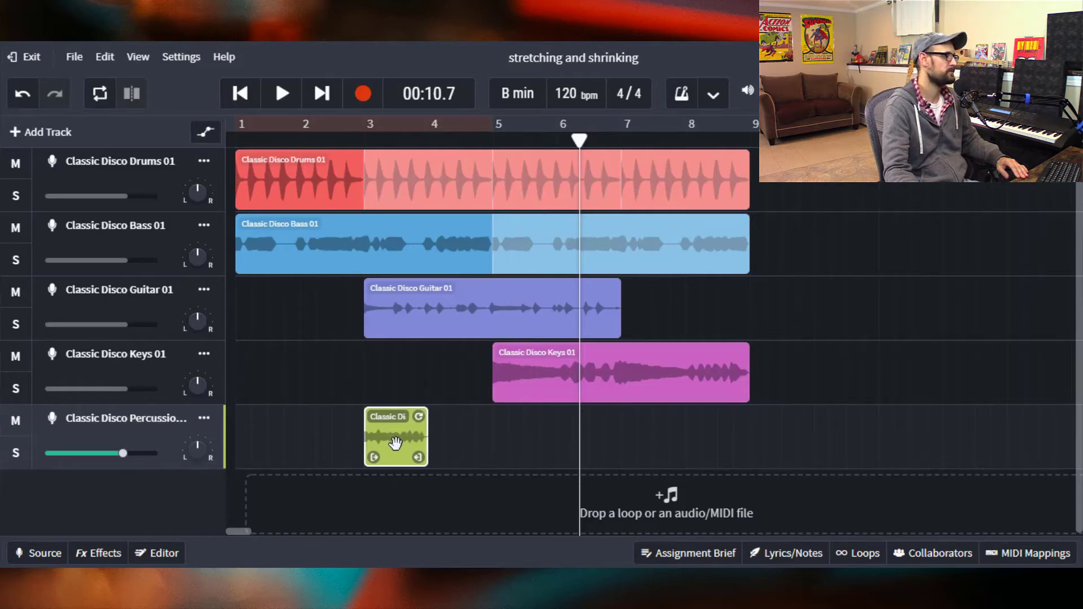
# - Play the staggered arrangement from the beginning and pause it
pyautogui.moveTo(579, 141); pyautogui.dragTo(548, 181)
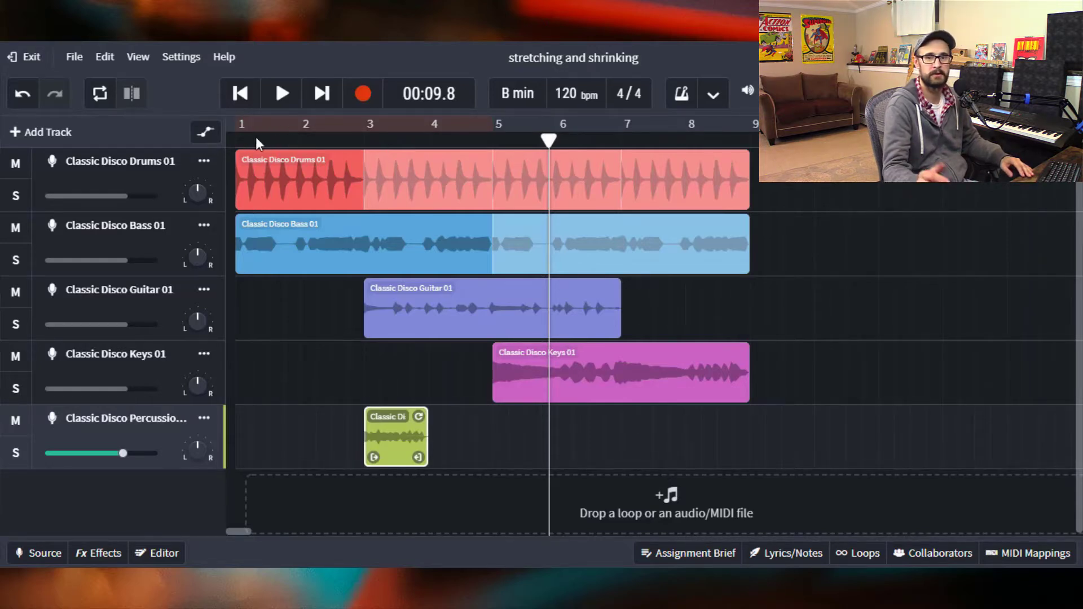
pyautogui.click(241, 99)
pyautogui.click(278, 99)
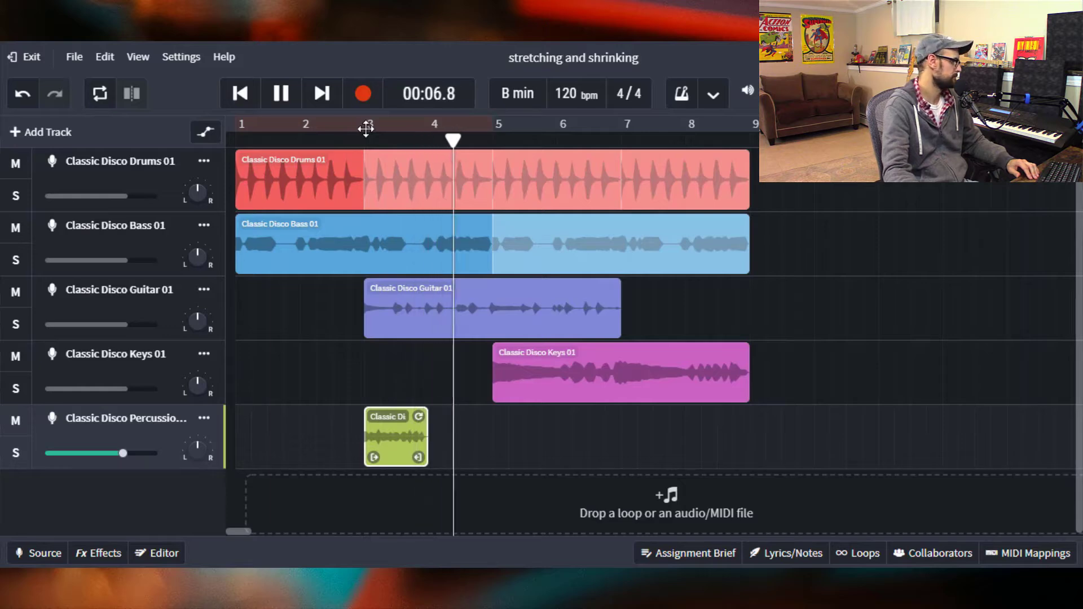
pyautogui.click(281, 97)
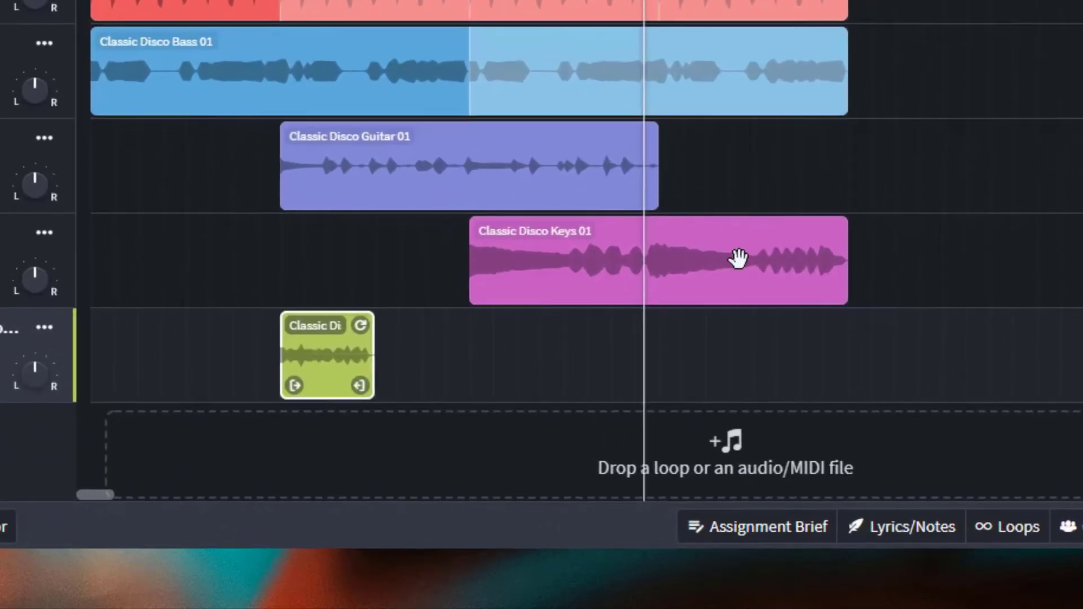
# - Trim the keys clip's end and start so it covers about bars 6 to 8
pyautogui.click(675, 371)
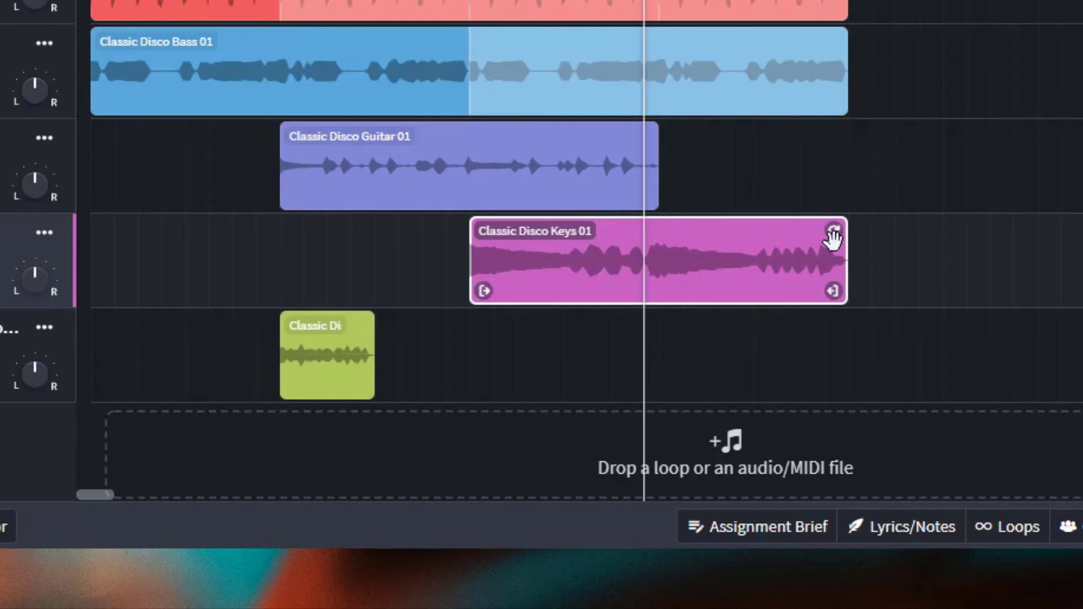
pyautogui.moveTo(1052, 234); pyautogui.dragTo(905, 231)
pyautogui.moveTo(1019, 228); pyautogui.dragTo(847, 236)
pyautogui.moveTo(835, 291); pyautogui.dragTo(727, 313)
pyautogui.moveTo(644, 1); pyautogui.dragTo(91, 1)
pyautogui.moveTo(732, 298); pyautogui.dragTo(751, 310)
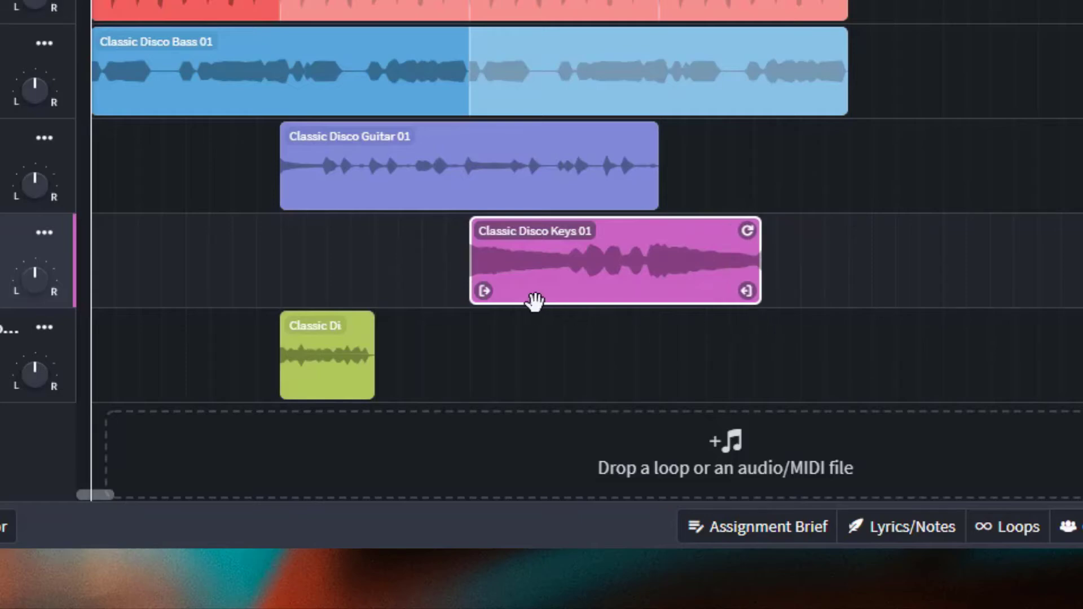
pyautogui.moveTo(481, 290); pyautogui.dragTo(571, 304)
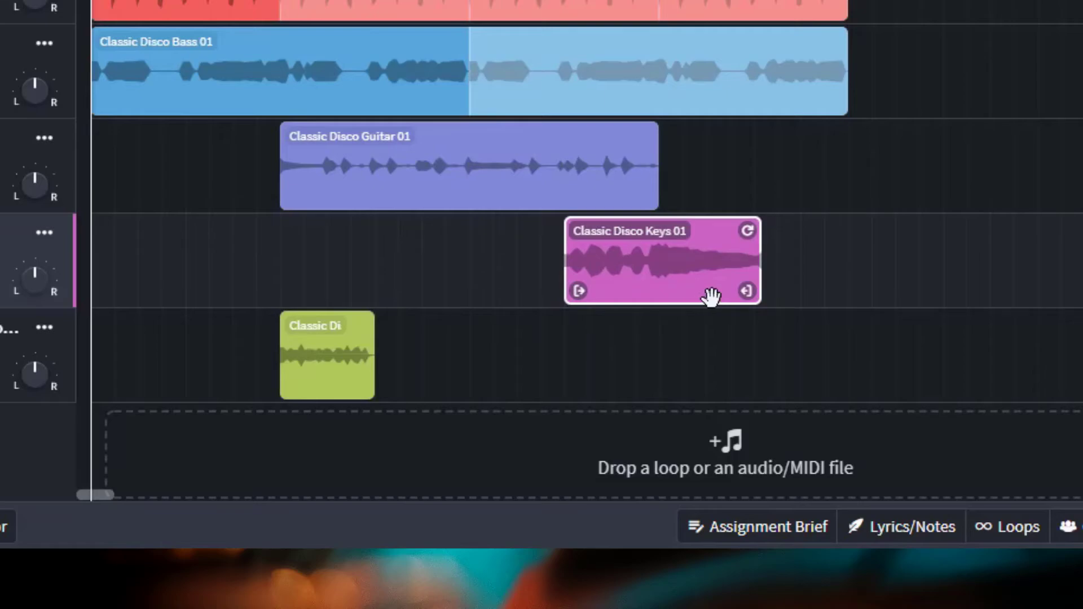
# - Move the keys clip to start at bar 5, then undo the last two edits
pyautogui.moveTo(697, 276); pyautogui.dragTo(787, 282)
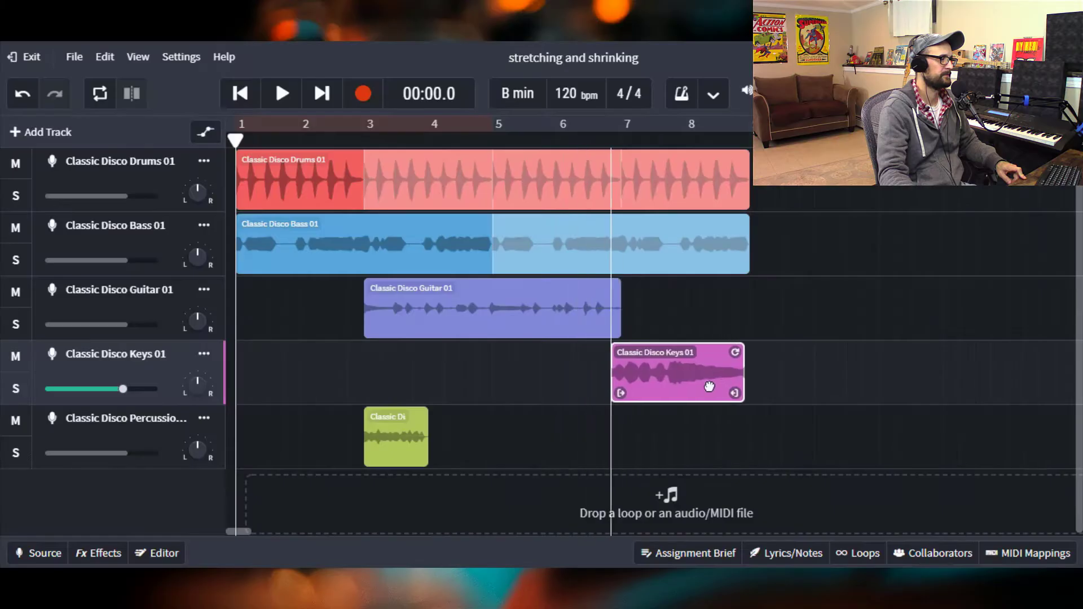
pyautogui.moveTo(709, 386); pyautogui.dragTo(584, 390)
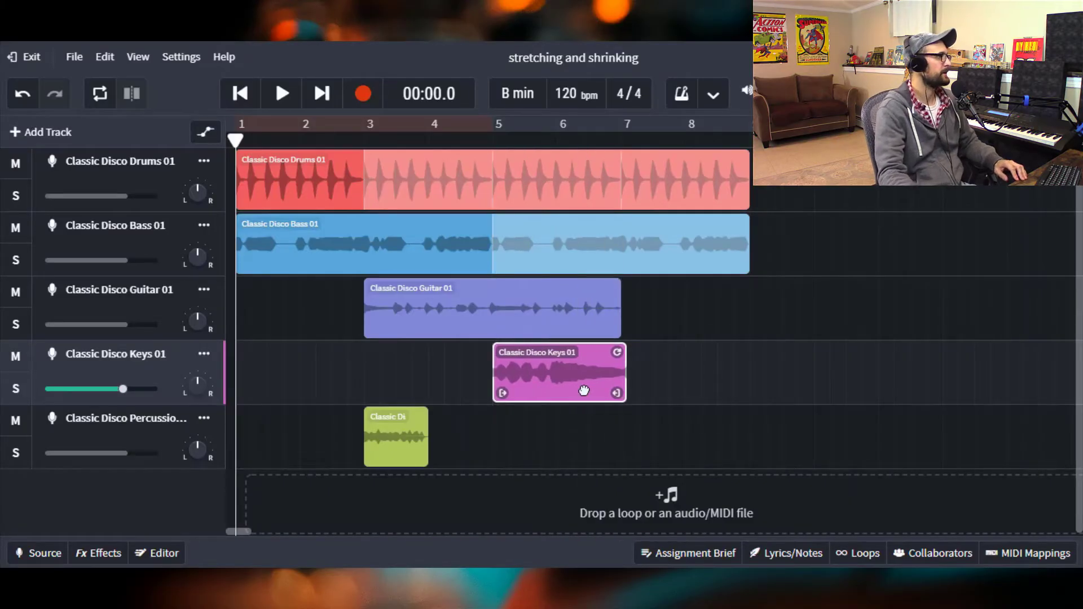
pyautogui.click(21, 95)
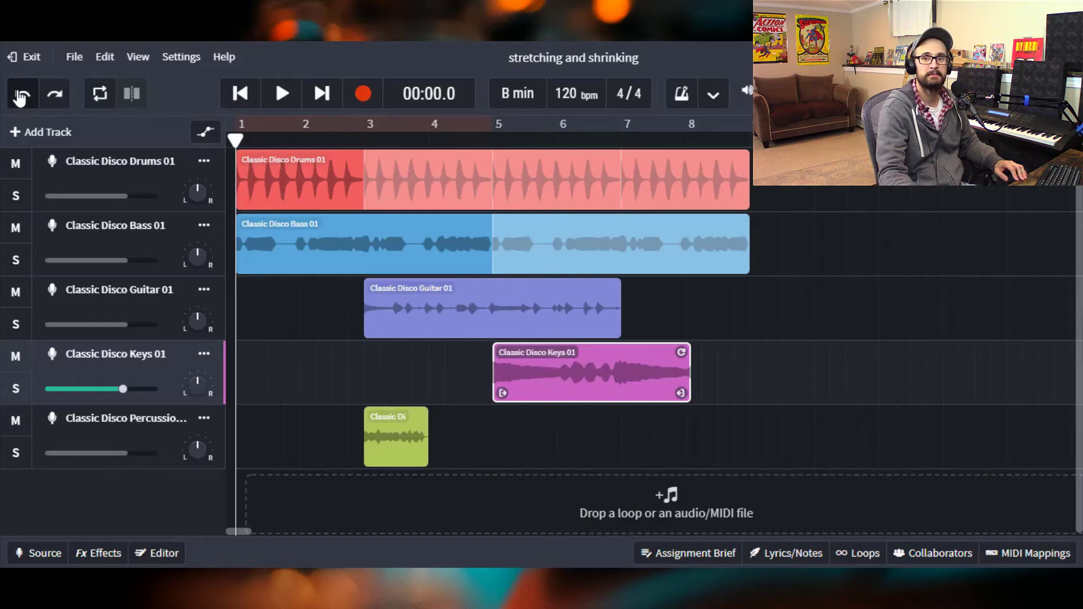
pyautogui.click(20, 94)
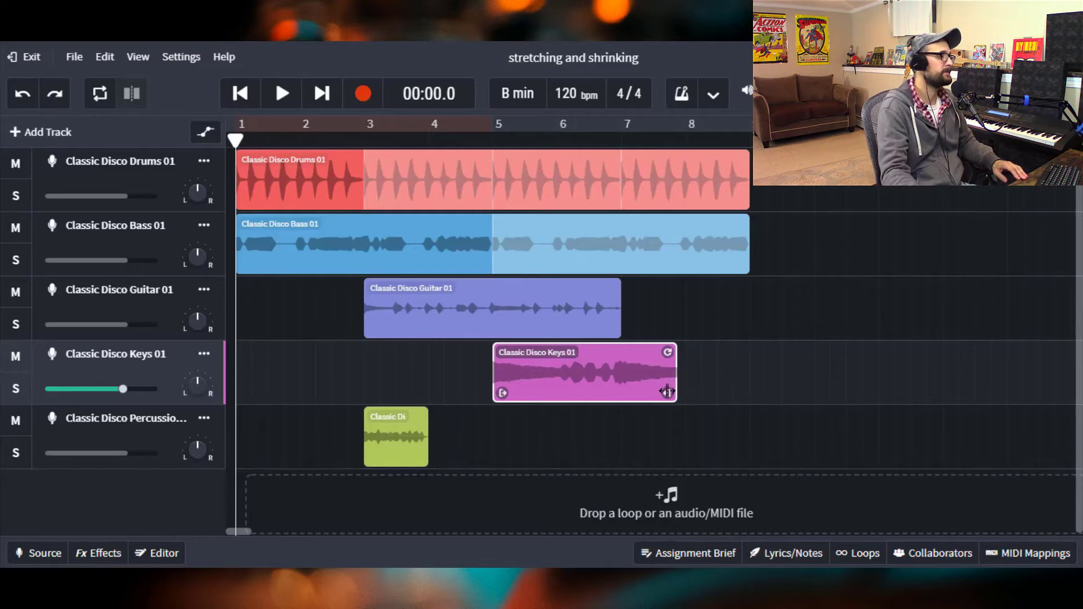
# - Stretch the keys clip's end well past its audio, then shrink it back to where the audio ends
pyautogui.moveTo(662, 392); pyautogui.dragTo(671, 392)
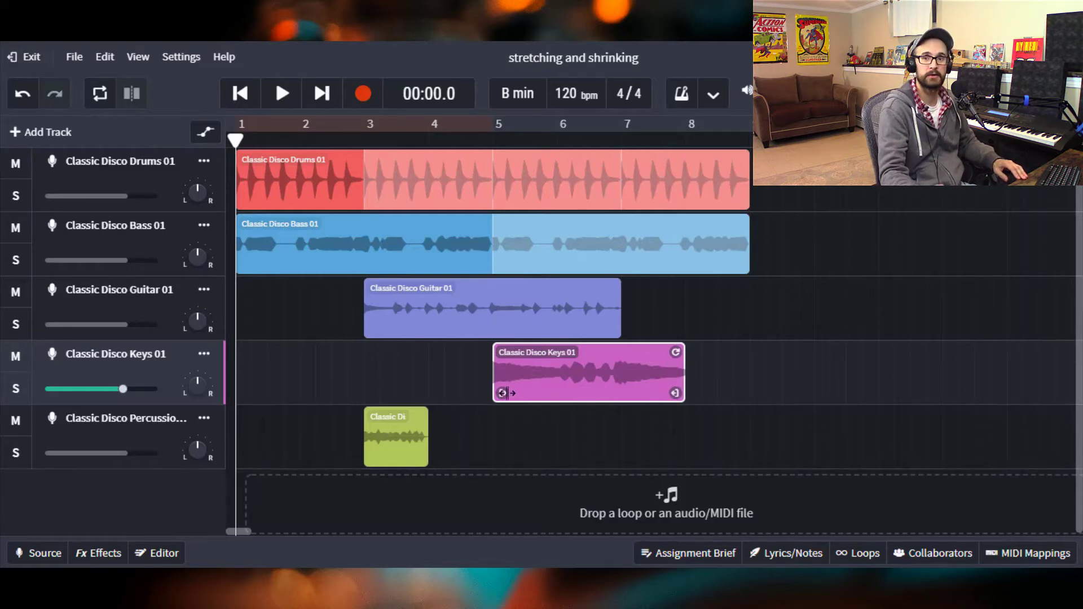
pyautogui.moveTo(506, 393); pyautogui.dragTo(531, 383)
pyautogui.moveTo(595, 356); pyautogui.dragTo(948, 416)
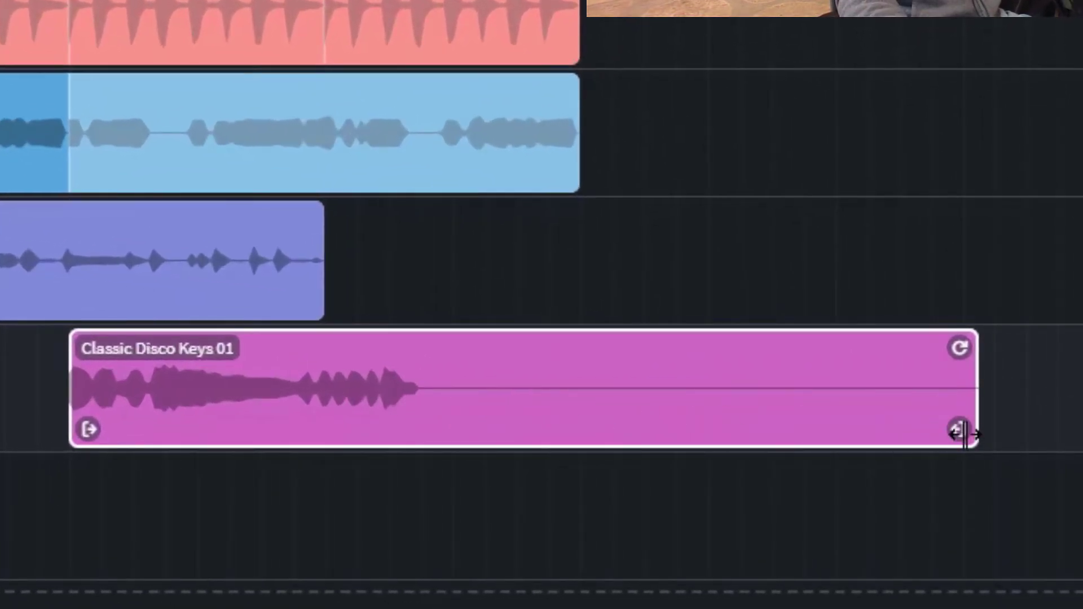
pyautogui.moveTo(964, 435); pyautogui.dragTo(401, 455)
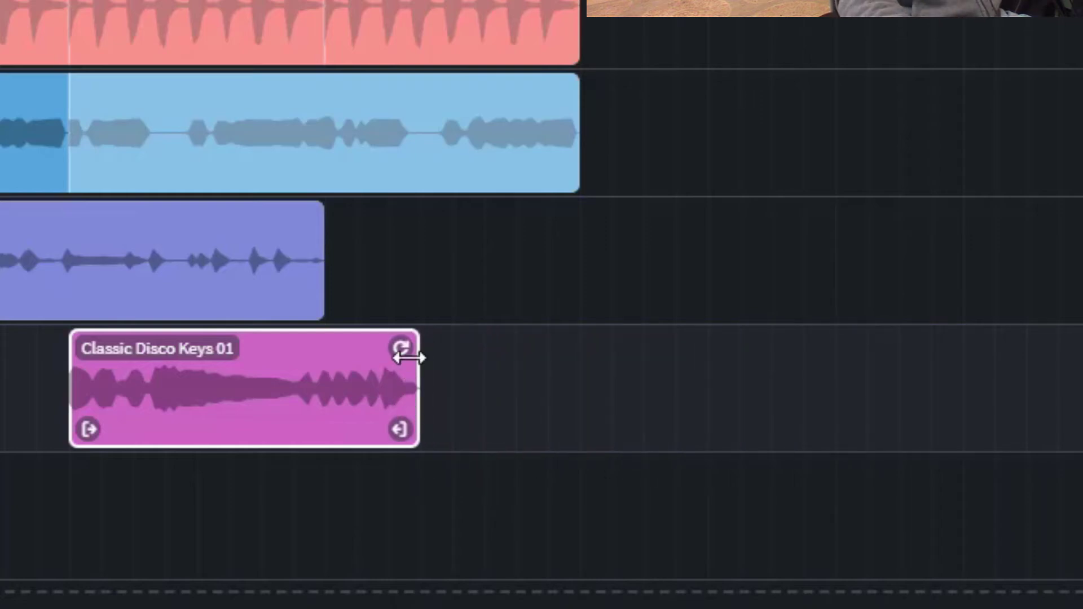
# - Loop the keys clip so it starts at bar 5 and repeats to about bar 8.5
pyautogui.moveTo(404, 349); pyautogui.dragTo(1, 395)
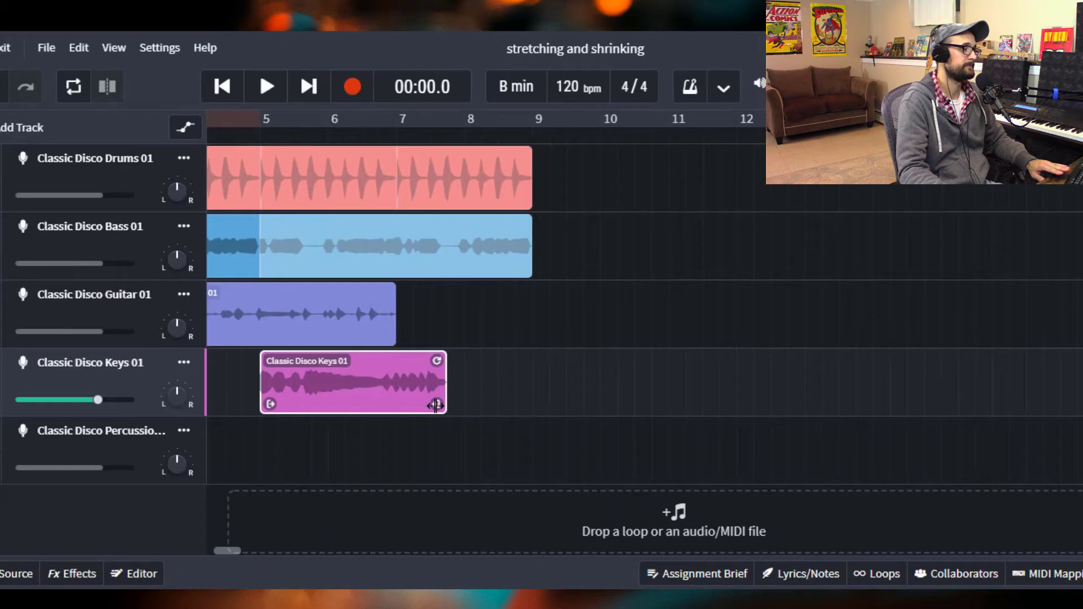
pyautogui.moveTo(446, 405); pyautogui.dragTo(392, 425)
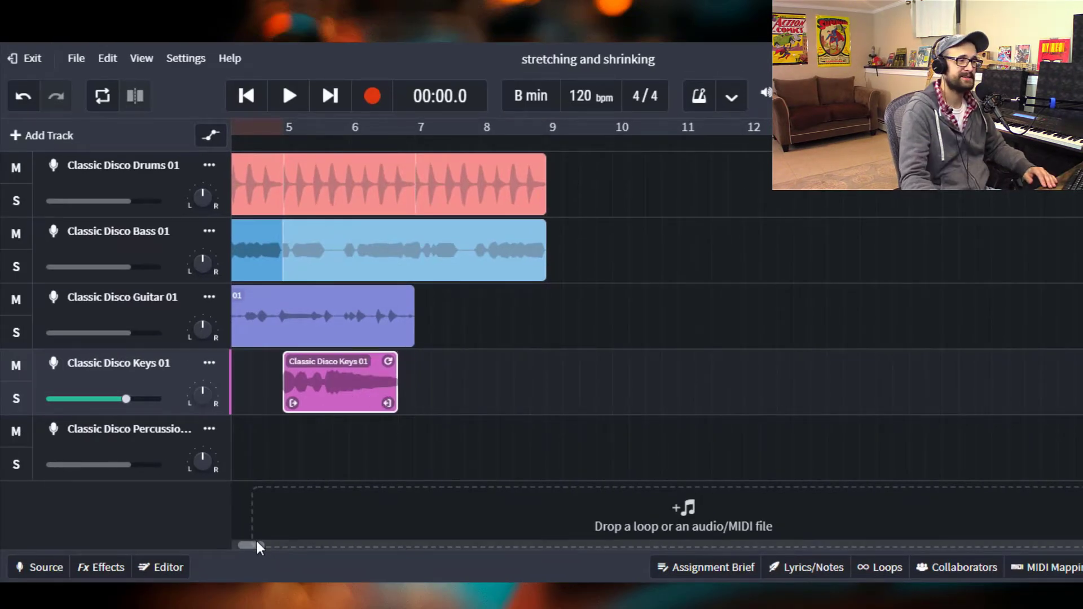
pyautogui.moveTo(255, 544); pyautogui.dragTo(249, 544)
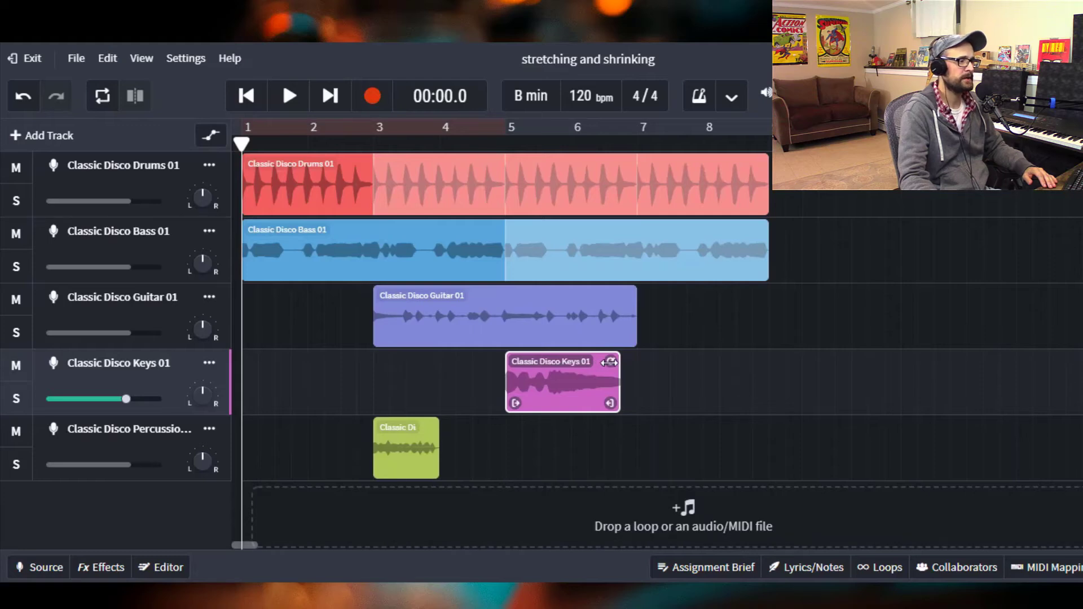
pyautogui.moveTo(609, 362); pyautogui.dragTo(726, 386)
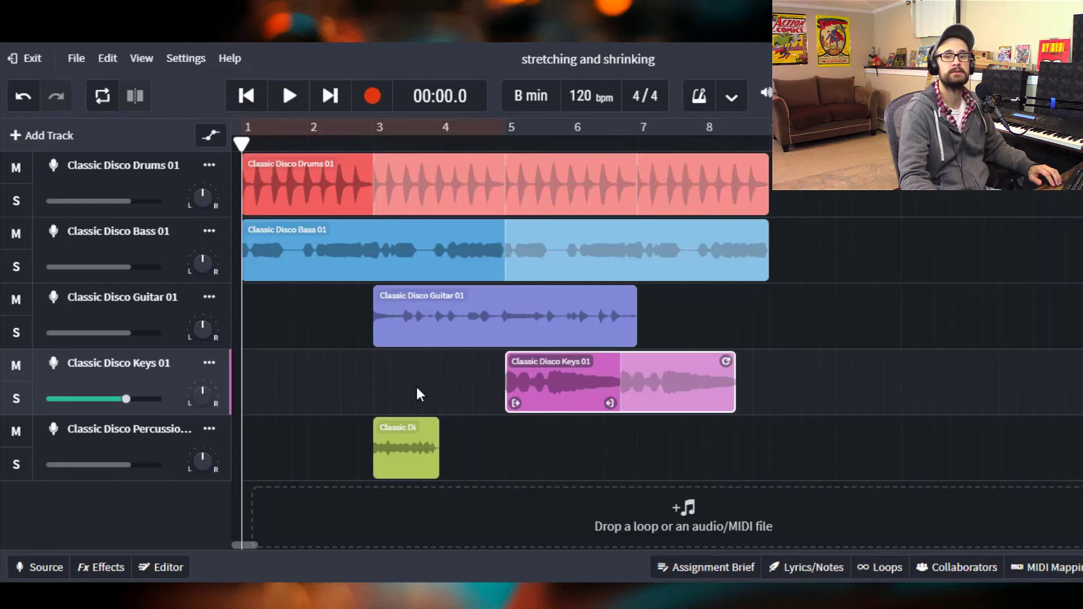
# - Shorten the guitar clip's loop to about two and a half bars and move it to start at bar 4
pyautogui.click(482, 321)
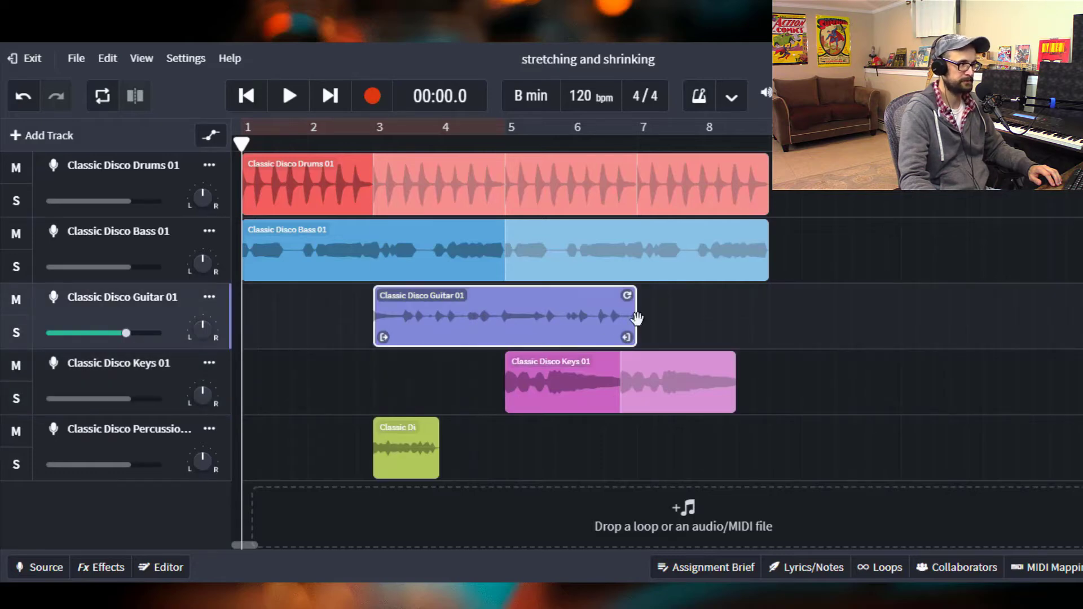
pyautogui.moveTo(634, 322); pyautogui.dragTo(550, 359)
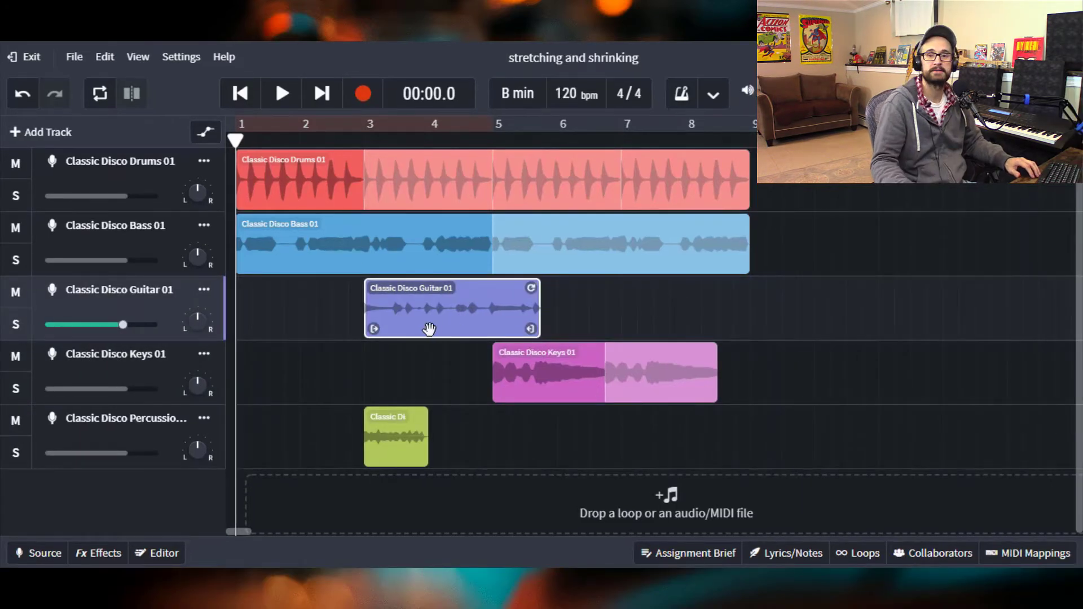
pyautogui.moveTo(433, 331); pyautogui.dragTo(495, 336)
# - Play the arrangement while looping the percussion clip out to bar 9, then pause playback
pyautogui.click(276, 101)
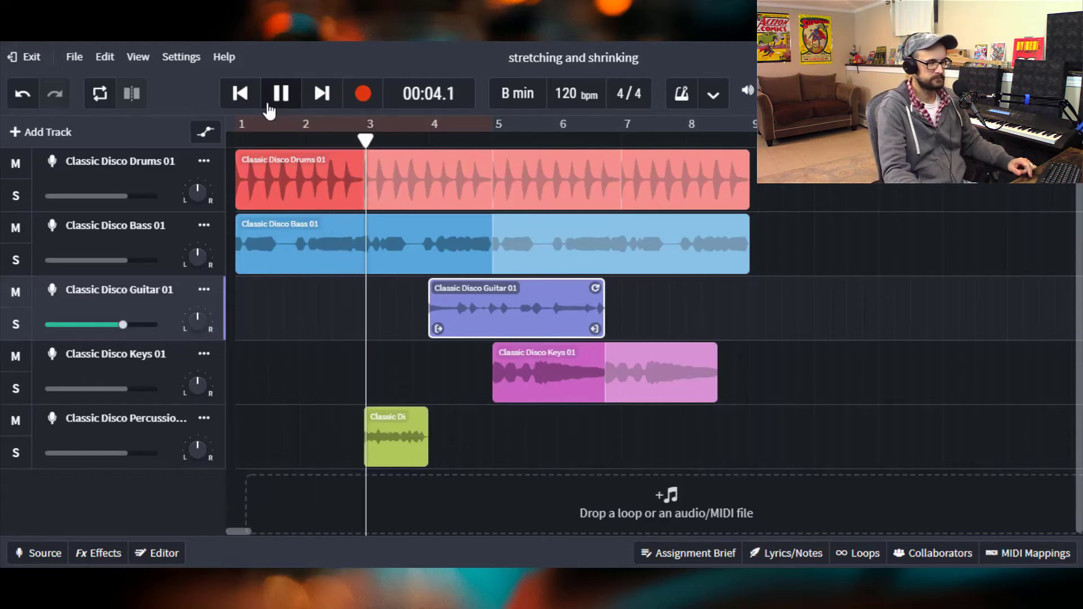
pyautogui.click(402, 423)
pyautogui.moveTo(418, 418); pyautogui.dragTo(739, 435)
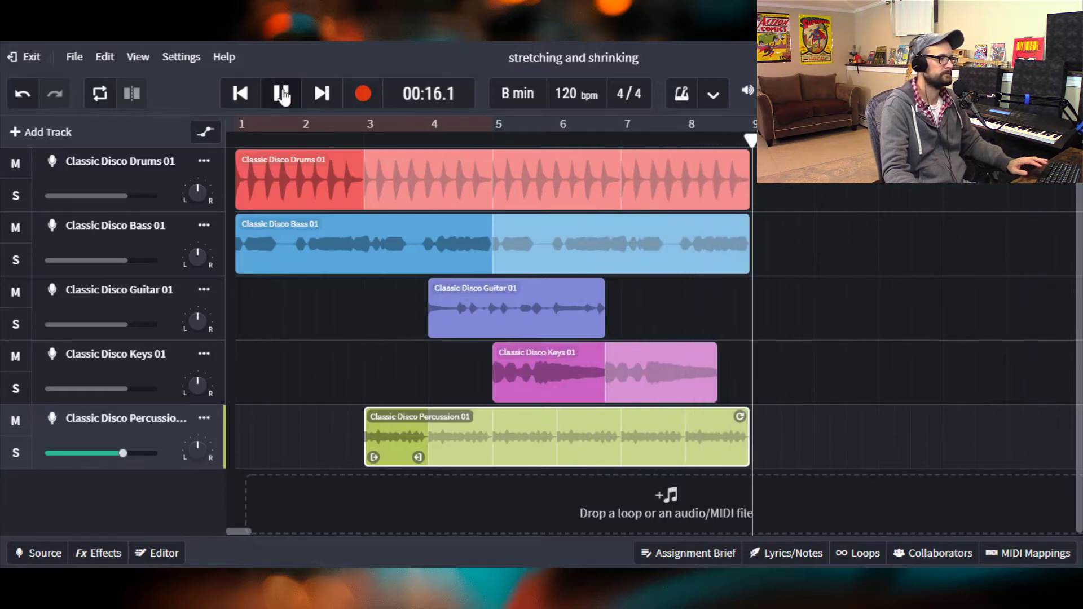
pyautogui.press('space')
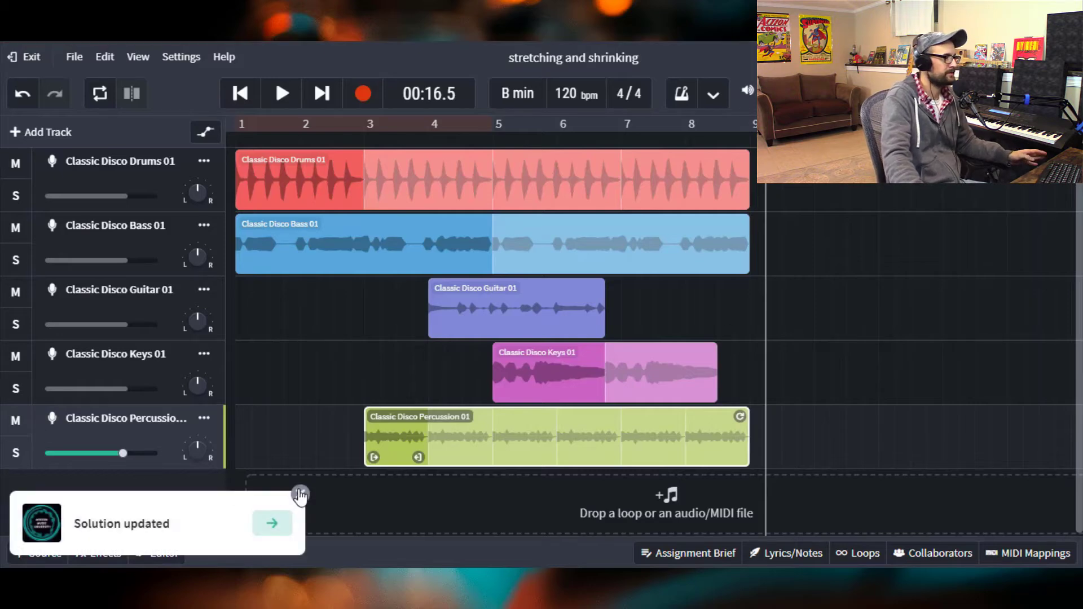
# - Rename the drums and bass tracks as Drums and Bass
pyautogui.click(300, 494)
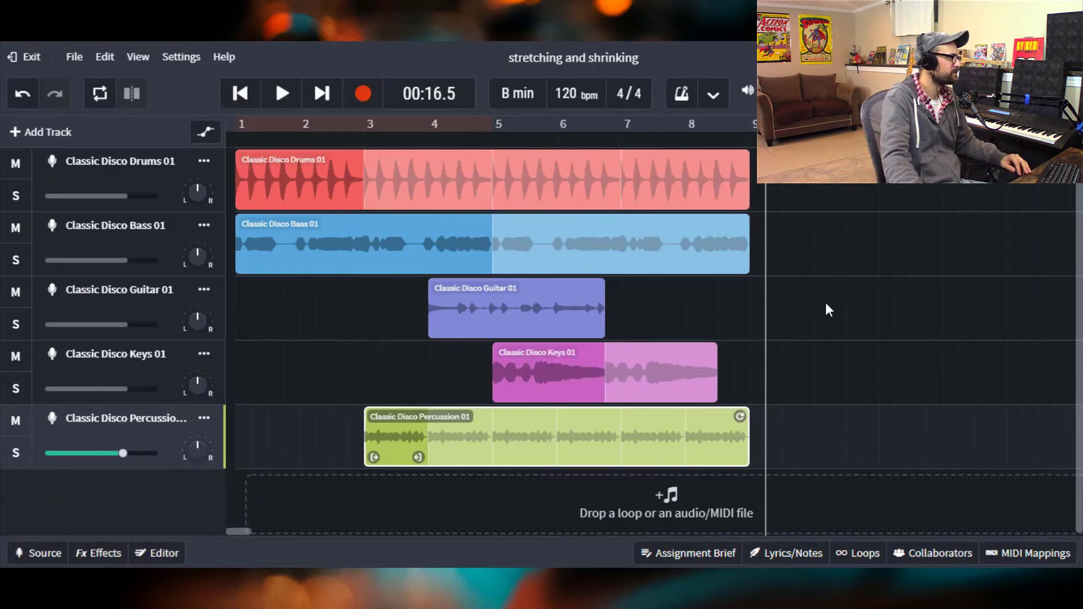
pyautogui.click(363, 141)
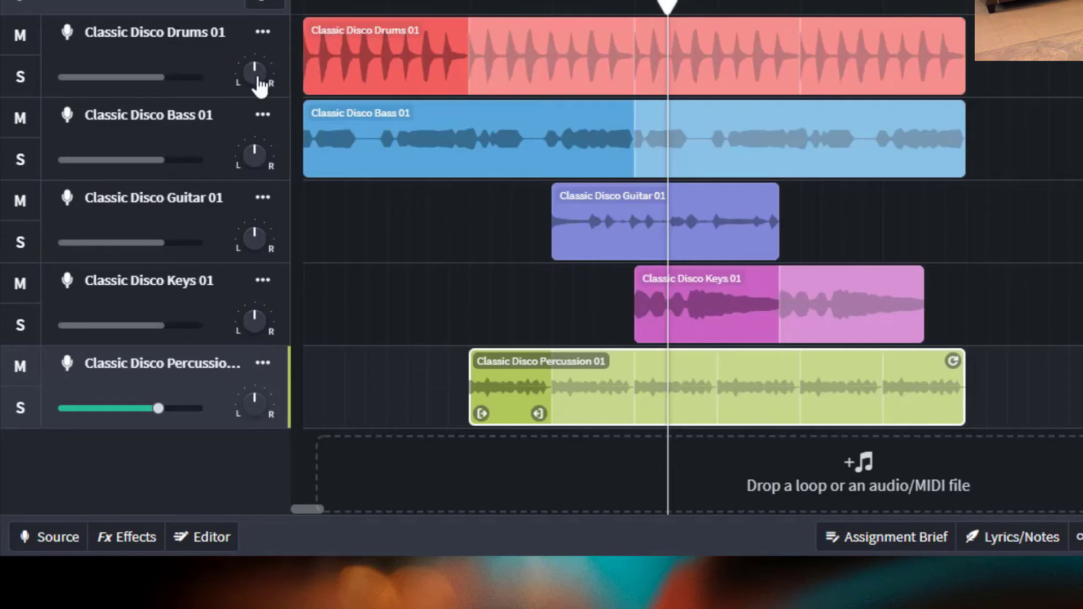
pyautogui.doubleClick(163, 32)
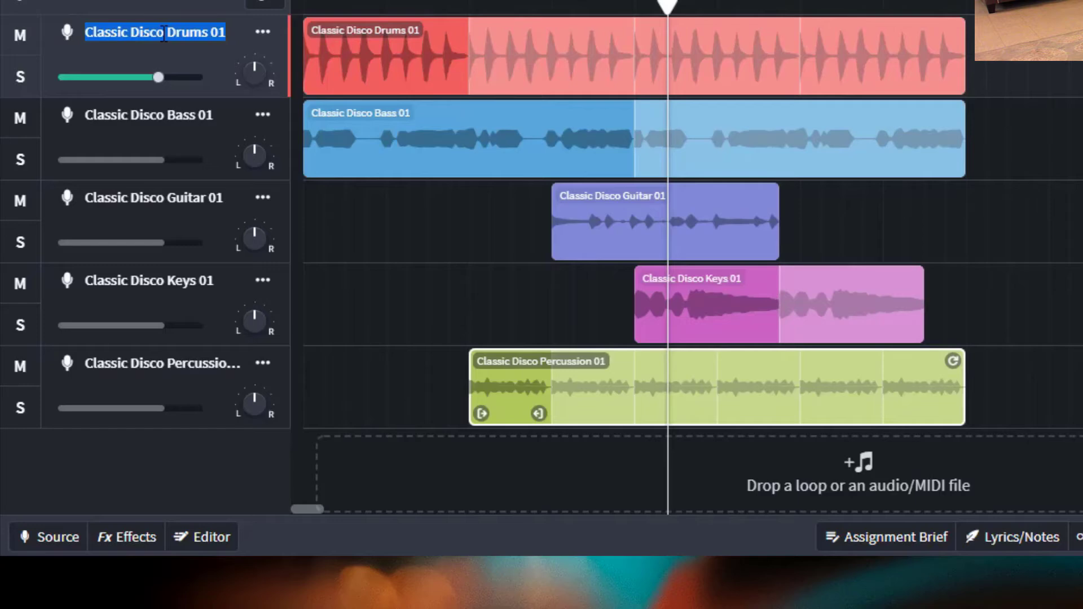
pyautogui.write('Drums')
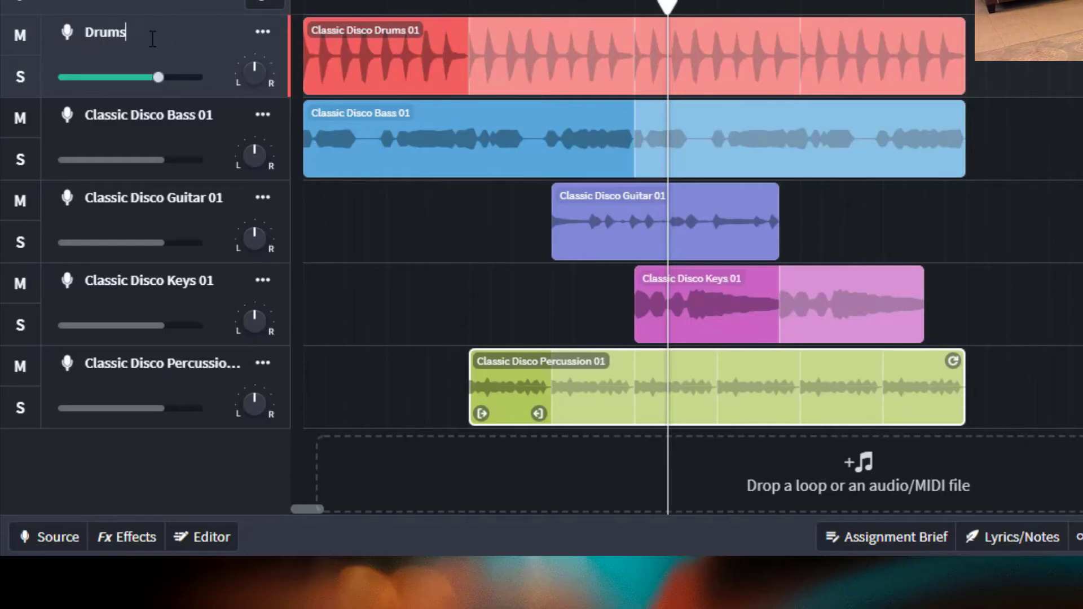
pyautogui.doubleClick(162, 115)
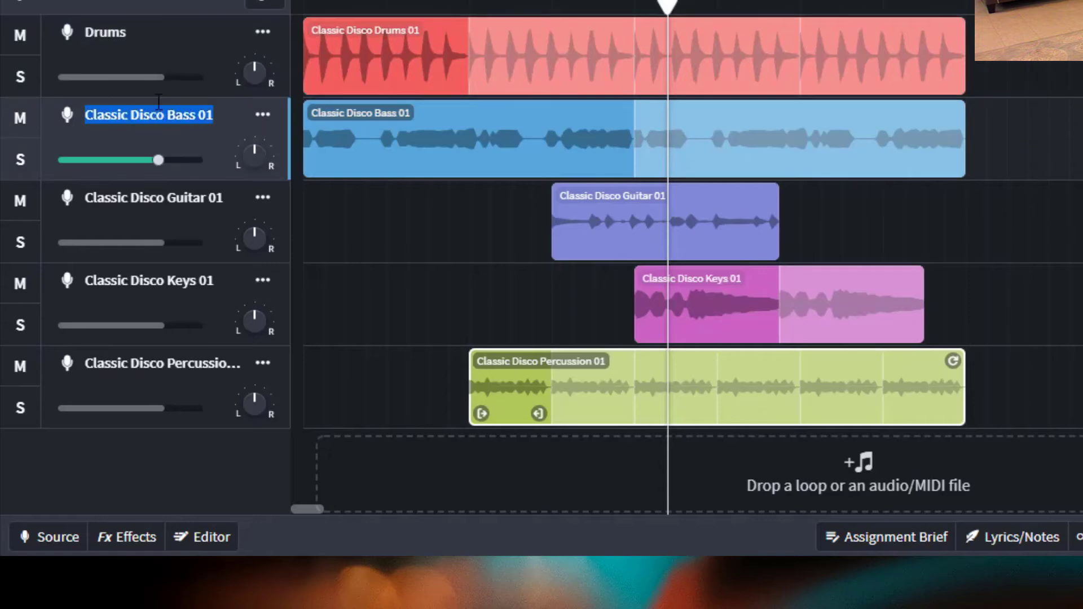
pyautogui.write('Bass')
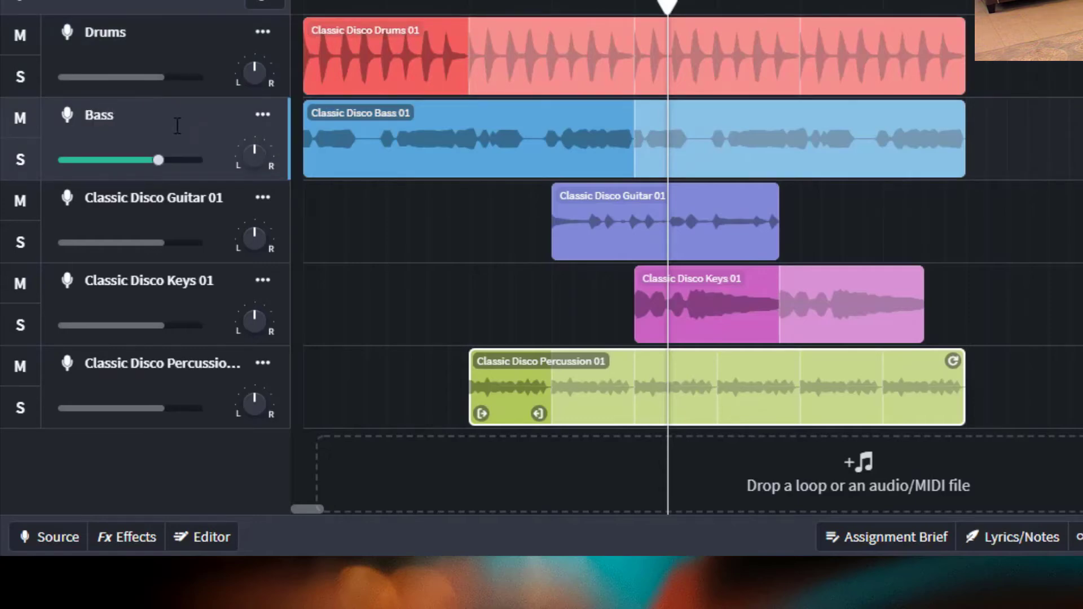
# - Rename the guitar track as Guitar
pyautogui.doubleClick(153, 201)
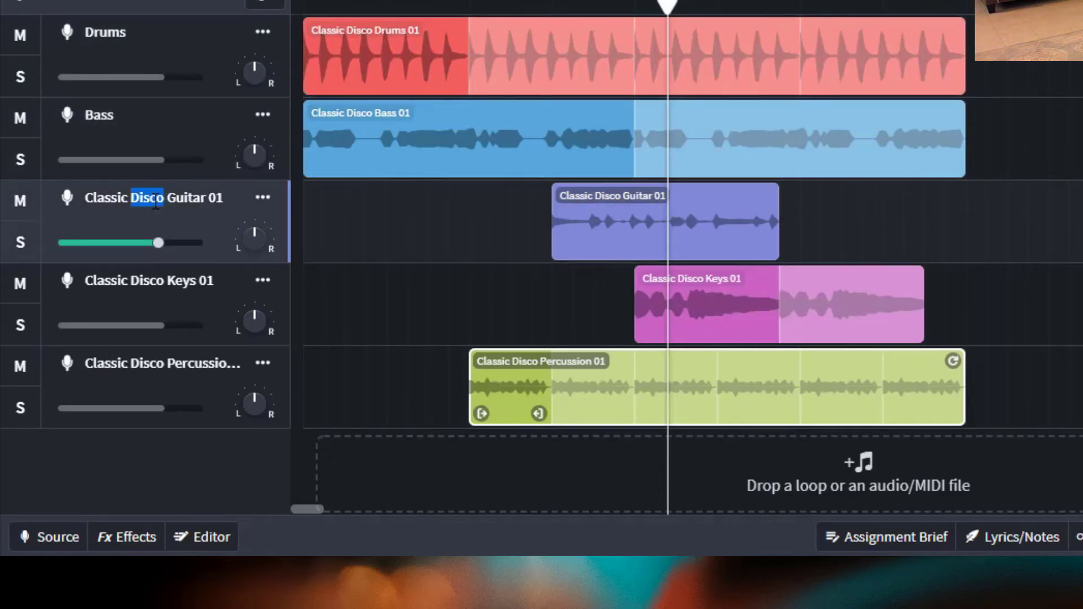
pyautogui.hotkey('ctrl', 'a')
pyautogui.write('G')
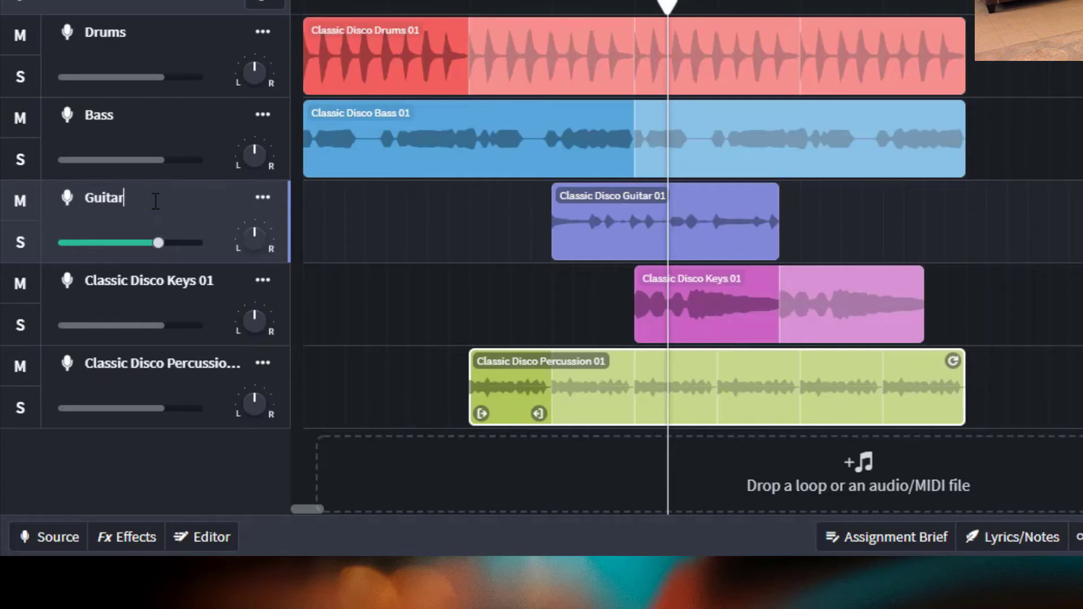
pyautogui.click(332, 299)
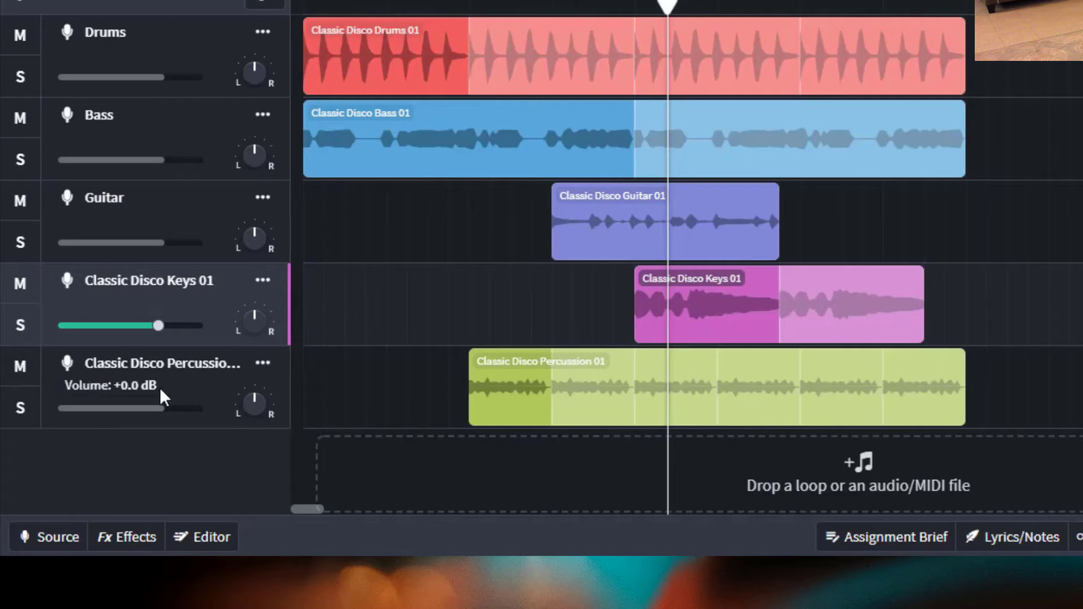
# - Nudge the Drums track volume slightly
pyautogui.moveTo(142, 80)
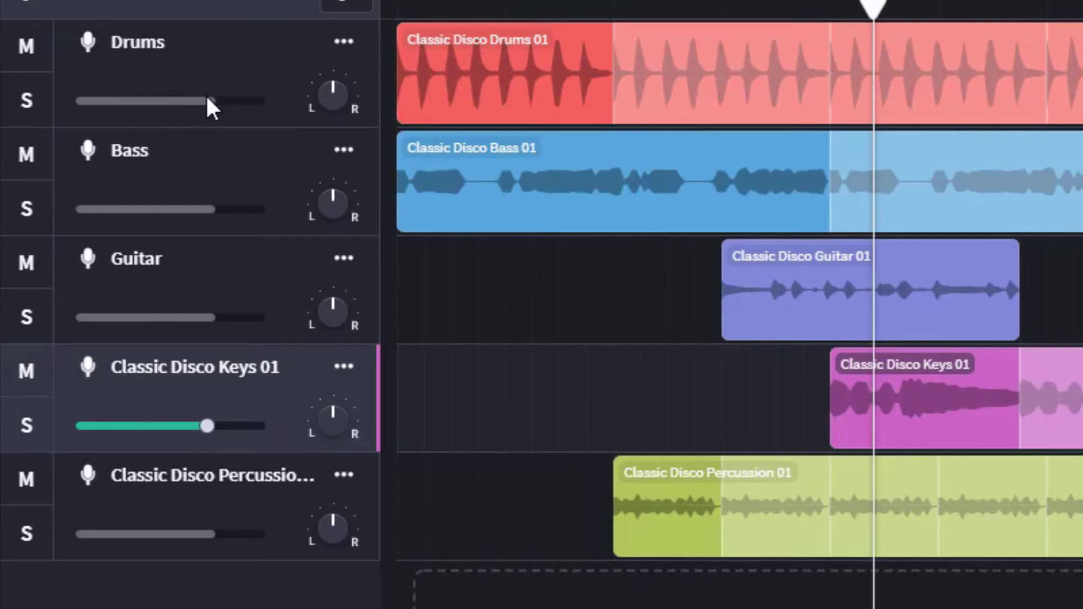
pyautogui.moveTo(208, 104)
pyautogui.mouseDown()
pyautogui.moveTo(167, 116)
pyautogui.moveTo(201, 122)
pyautogui.moveTo(213, 115)
pyautogui.moveTo(194, 111)
pyautogui.moveTo(208, 111)
pyautogui.moveTo(215, 121)
pyautogui.mouseUp()
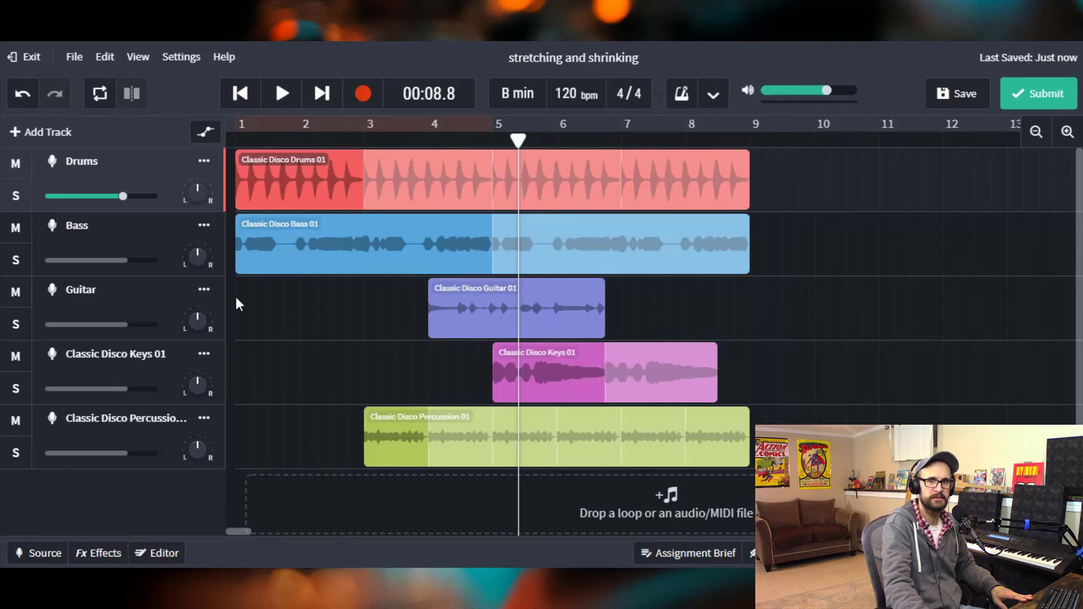
pyautogui.click(719, 320)
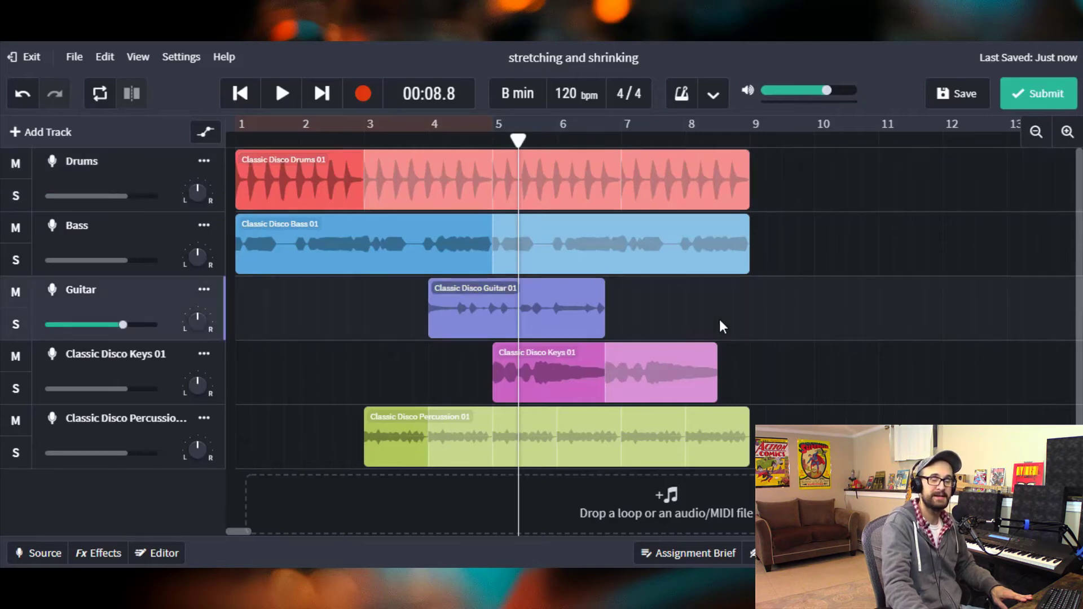
# - Rewind the playhead to the start and lower the percussion track's volume
pyautogui.moveTo(518, 139); pyautogui.dragTo(217, 216)
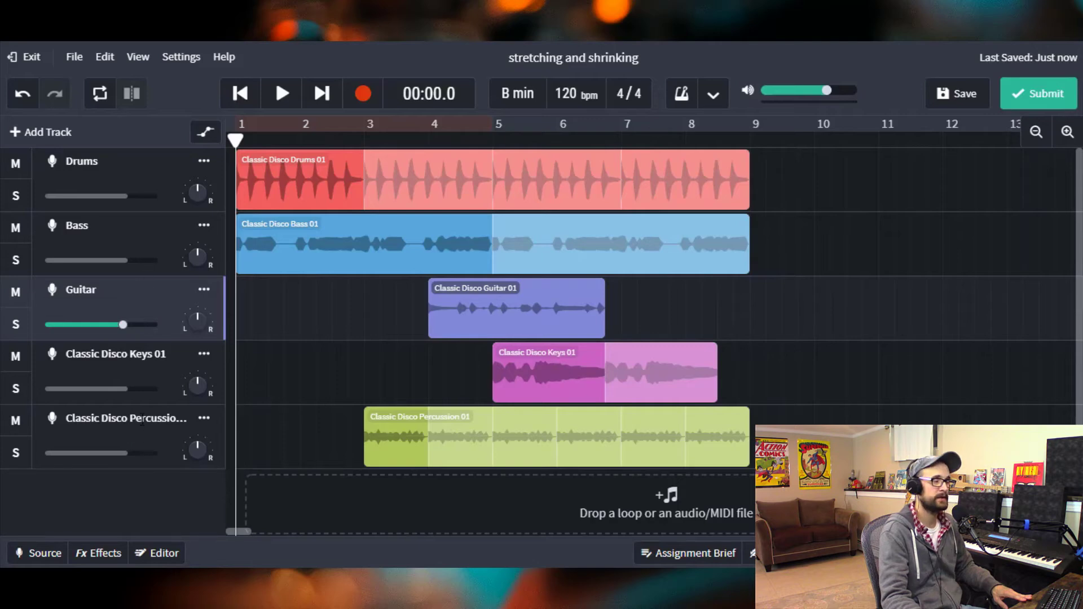
pyautogui.click(127, 455)
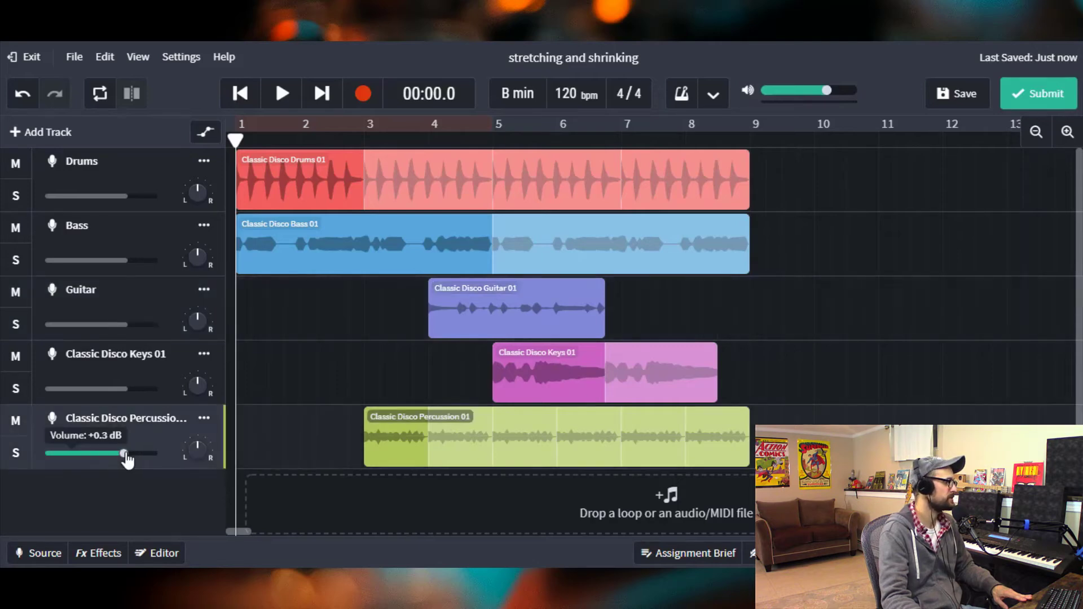
pyautogui.moveTo(124, 454); pyautogui.dragTo(102, 464)
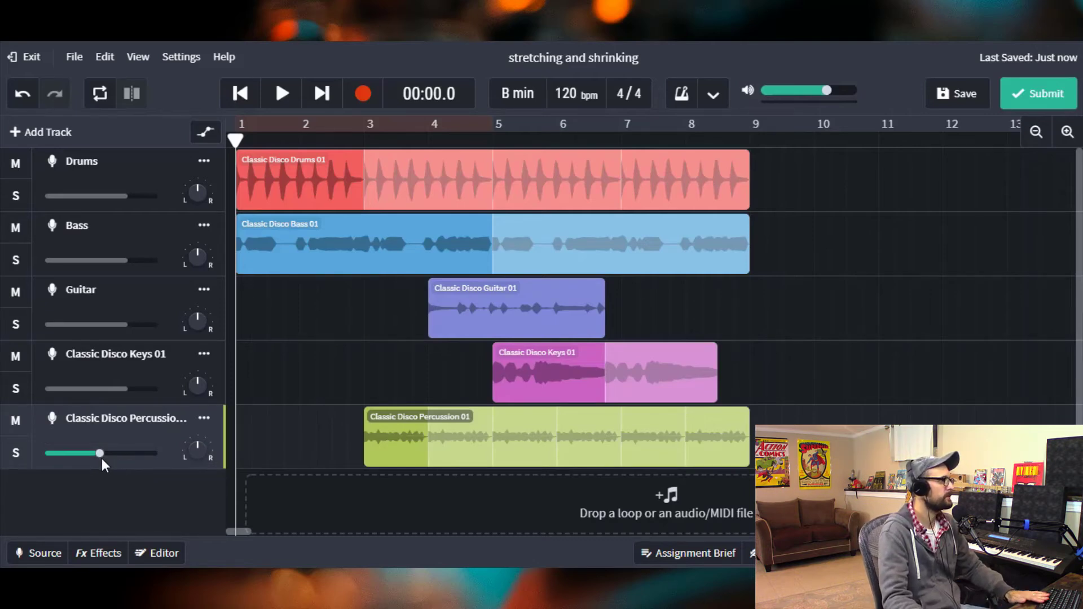
# - Play the mix and pause it to listen to the balance
pyautogui.click(279, 97)
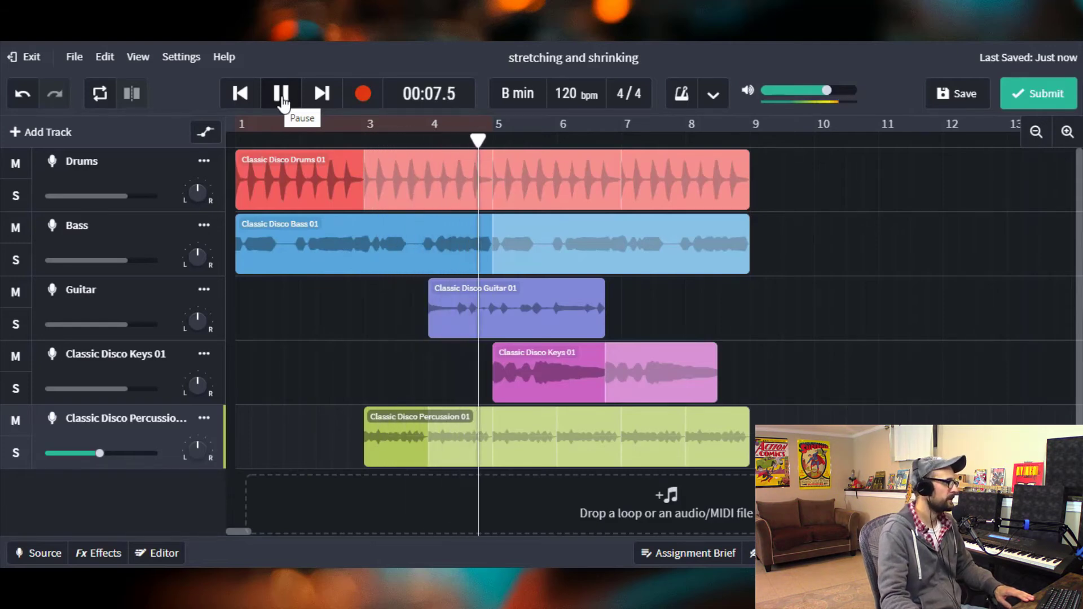
pyautogui.click(281, 100)
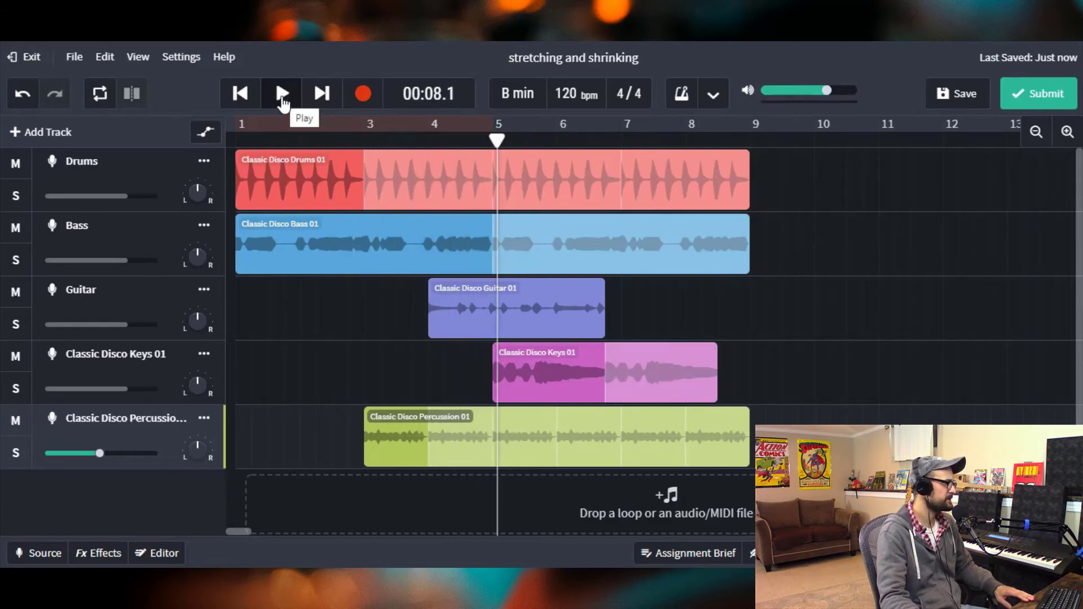
pyautogui.click(282, 100)
pyautogui.click(281, 100)
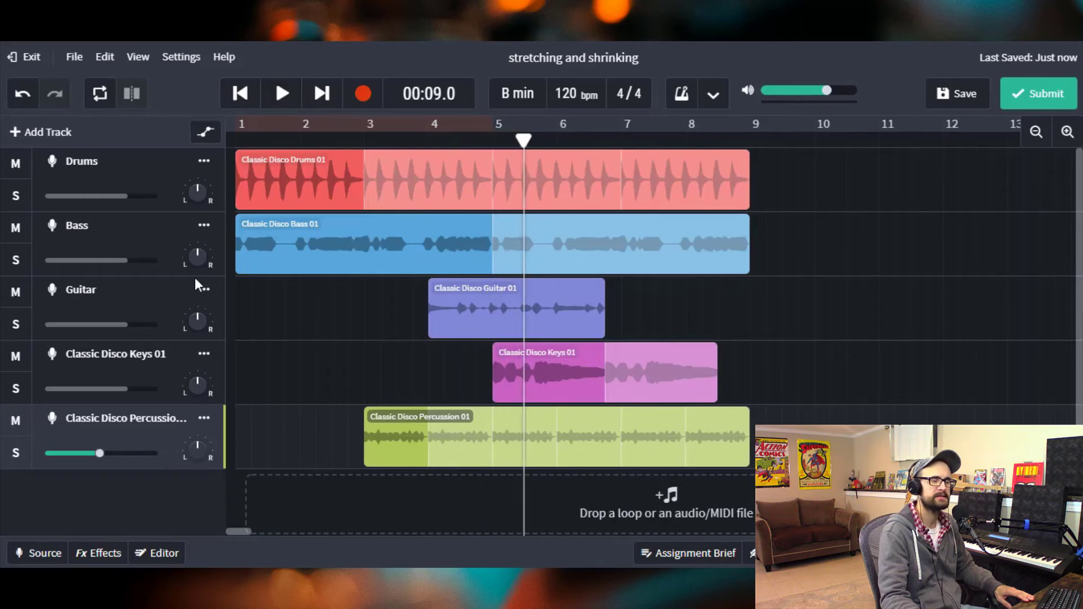
# - Lower the keys track's volume while the mix plays
pyautogui.click(118, 389)
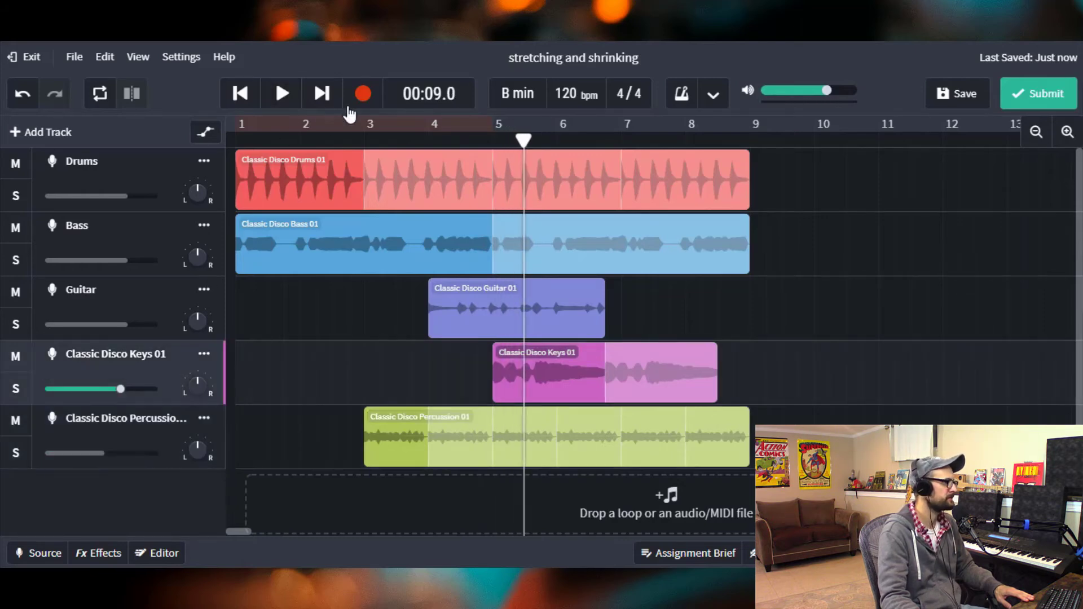
pyautogui.click(293, 100)
pyautogui.moveTo(120, 389); pyautogui.dragTo(100, 398)
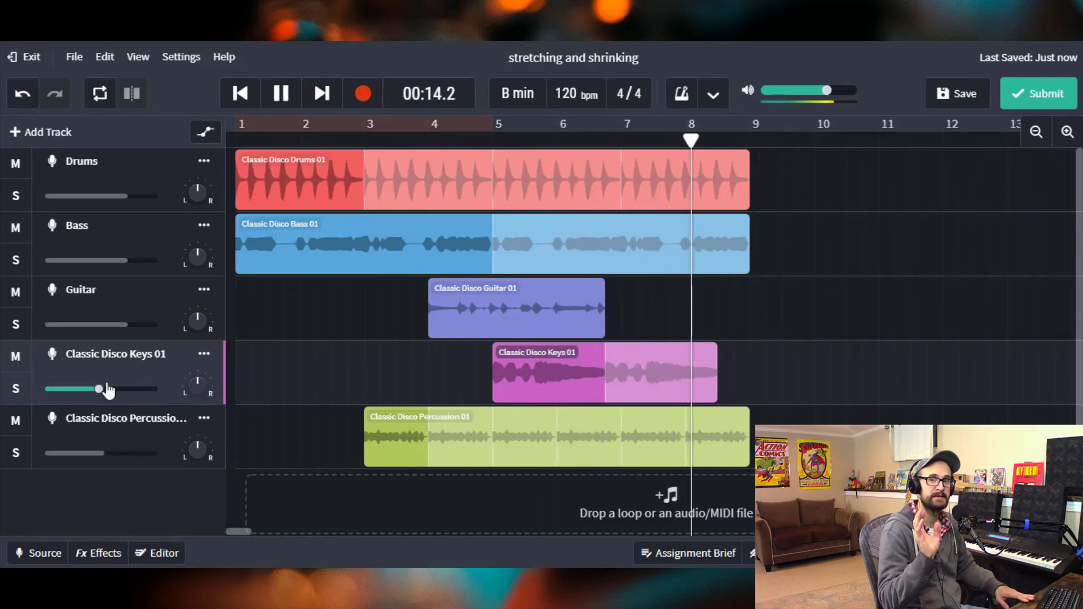
# - Jump playback to bar 4 and lower the Guitar track's volume
pyautogui.click(123, 322)
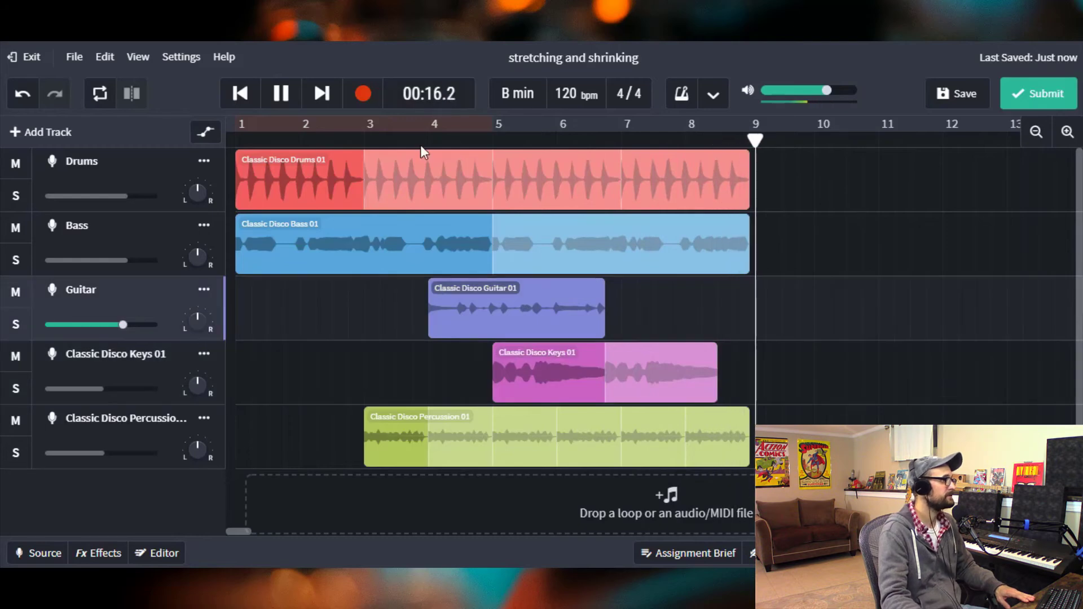
pyautogui.click(378, 142)
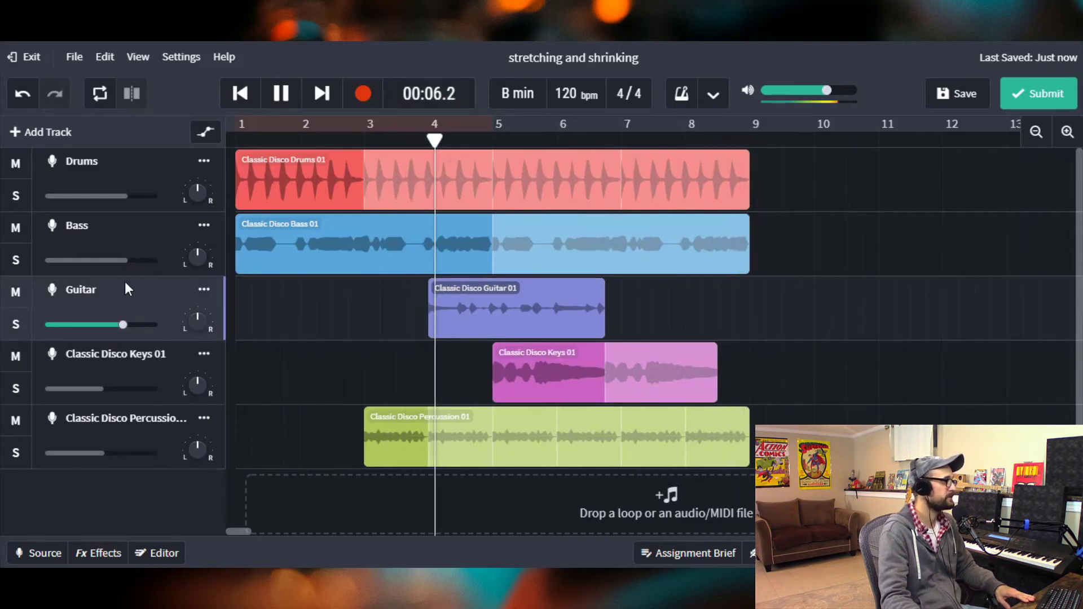
pyautogui.moveTo(122, 323); pyautogui.dragTo(114, 326)
# - Raise the Bass track's volume to near its maximum, pausing playback
pyautogui.moveTo(130, 264)
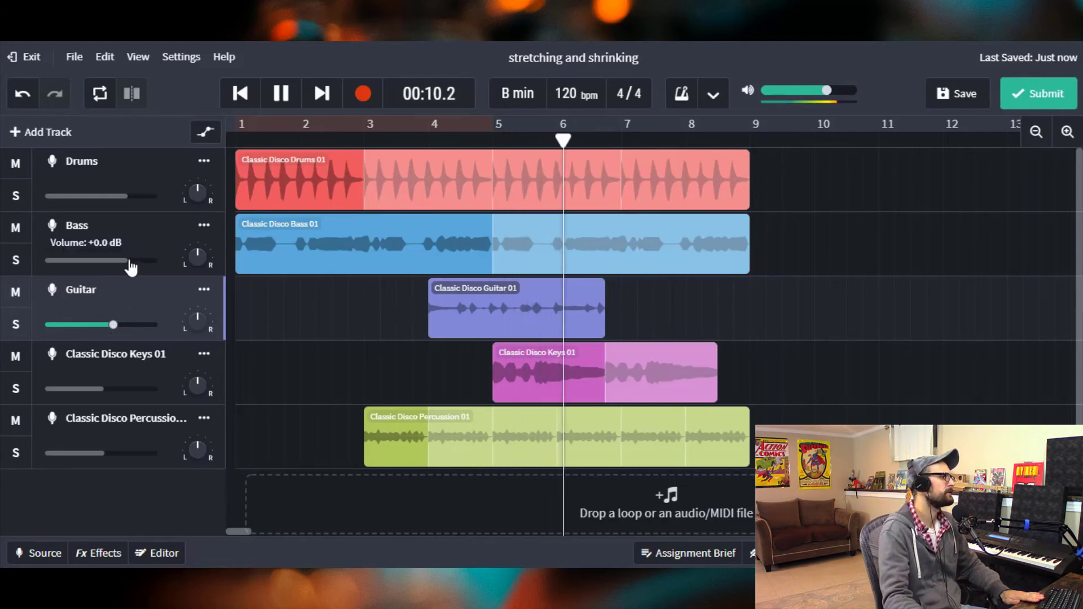
pyautogui.moveTo(129, 265); pyautogui.dragTo(150, 269)
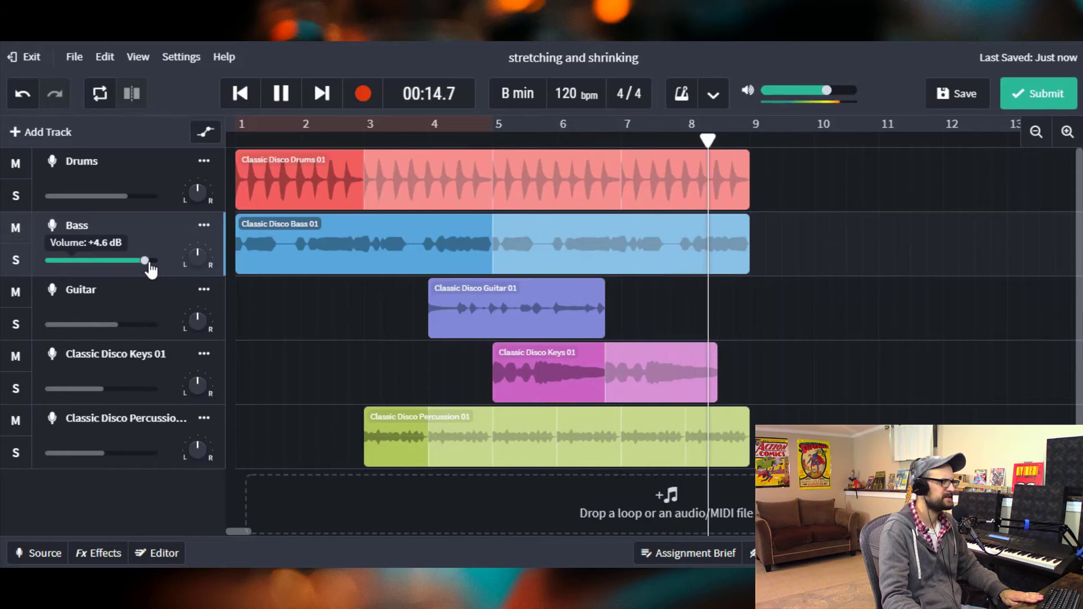
pyautogui.click(285, 93)
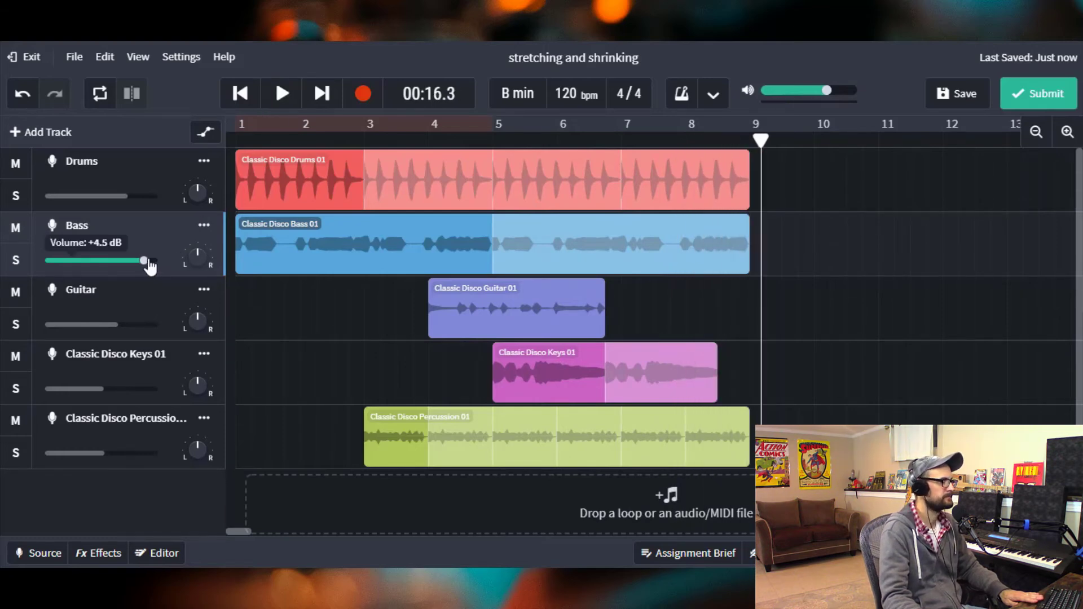
pyautogui.moveTo(150, 266); pyautogui.dragTo(160, 260)
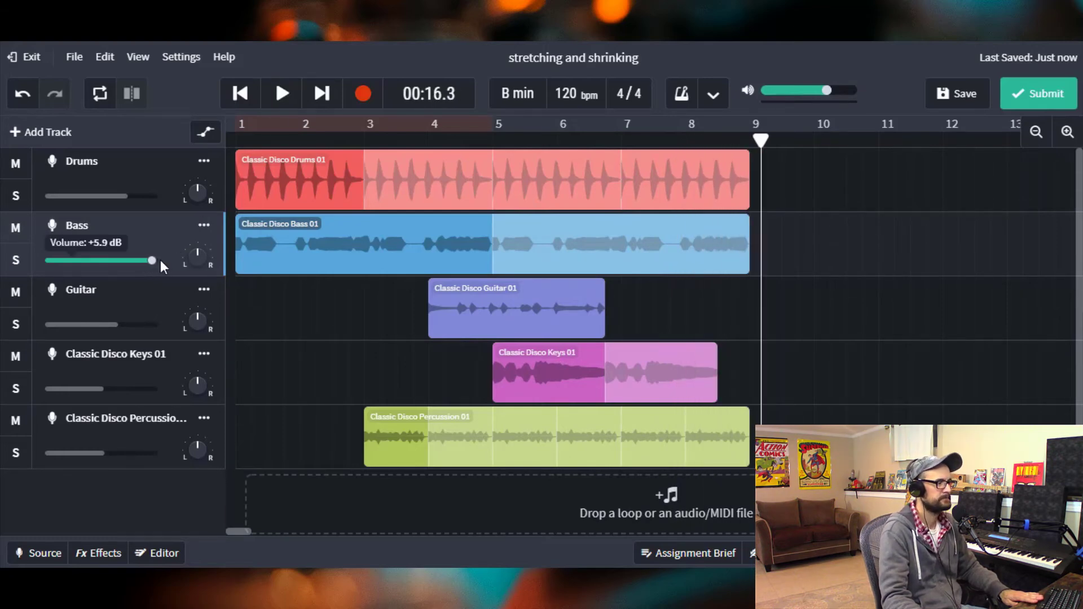
# - Play the mix from near the start and pause it to listen to the balance
pyautogui.click(293, 135)
pyautogui.click(275, 77)
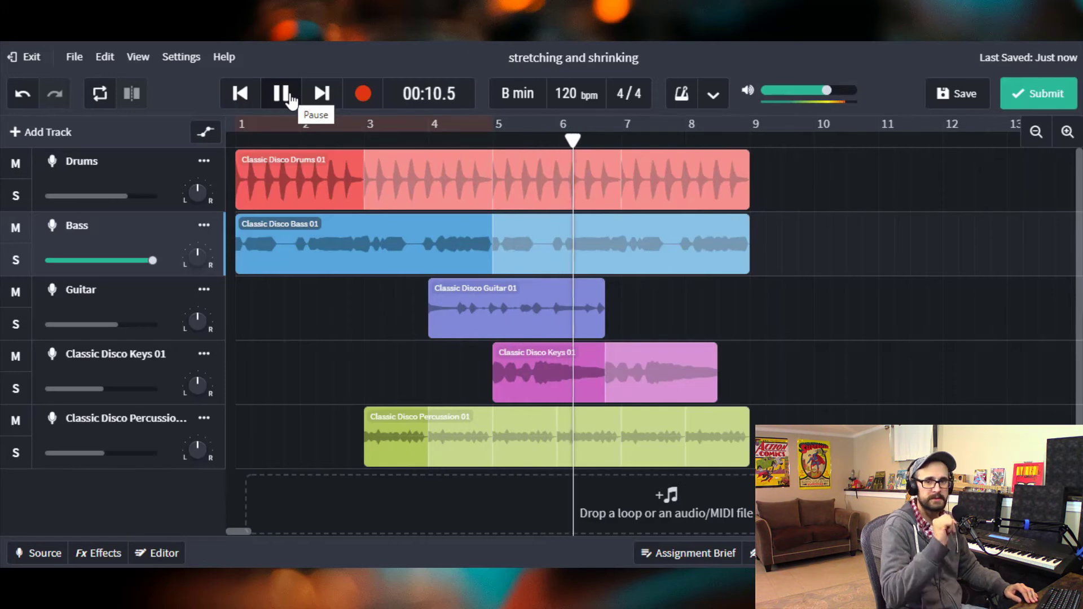
pyautogui.click(290, 97)
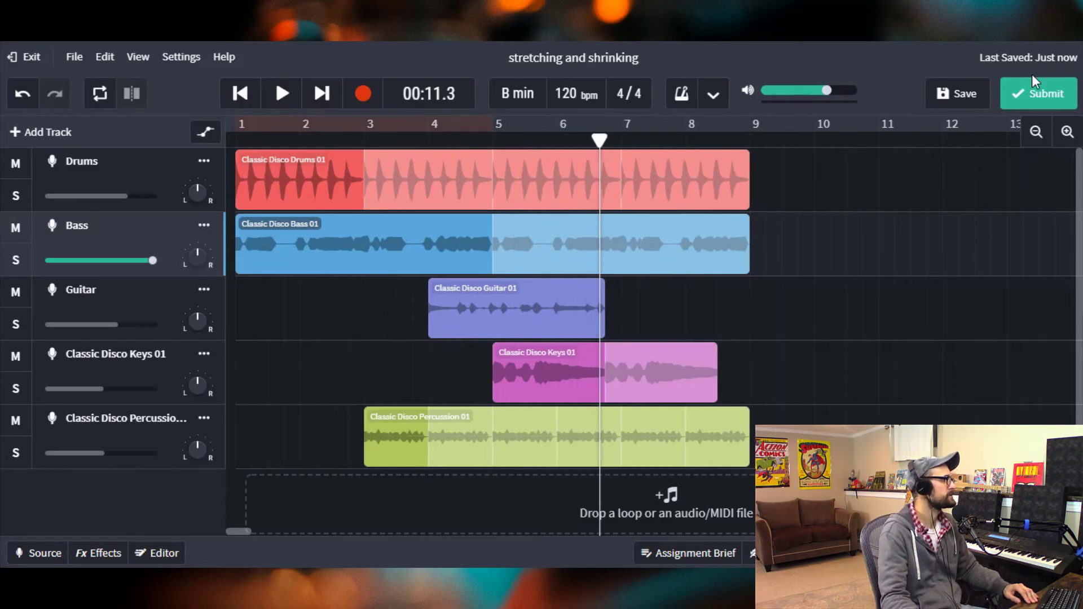
# - Lower the master volume to -2.3 dB
pyautogui.click(341, 142)
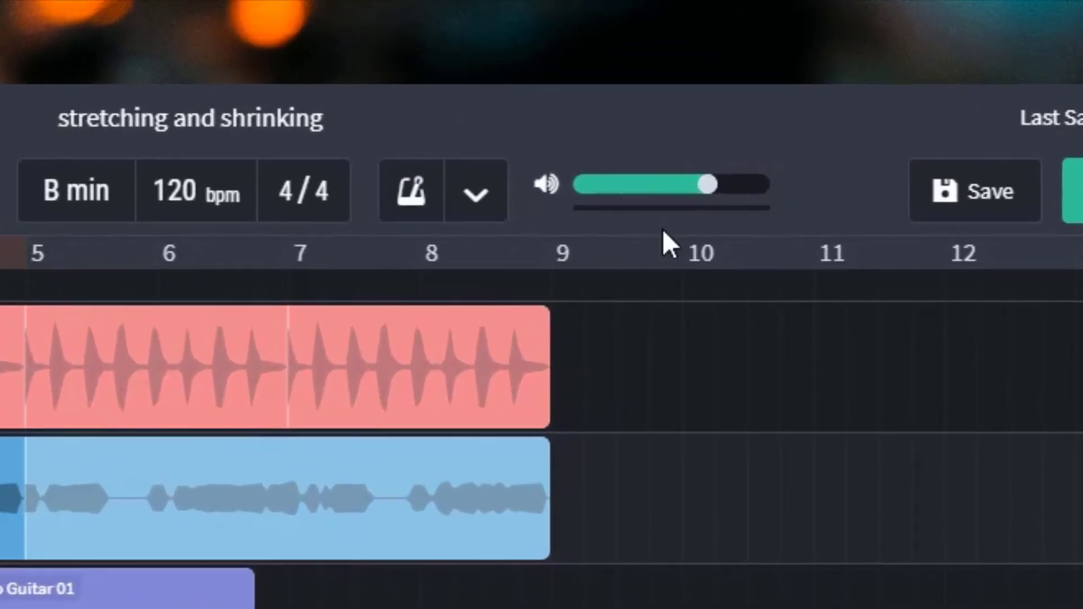
pyautogui.click(1, 191)
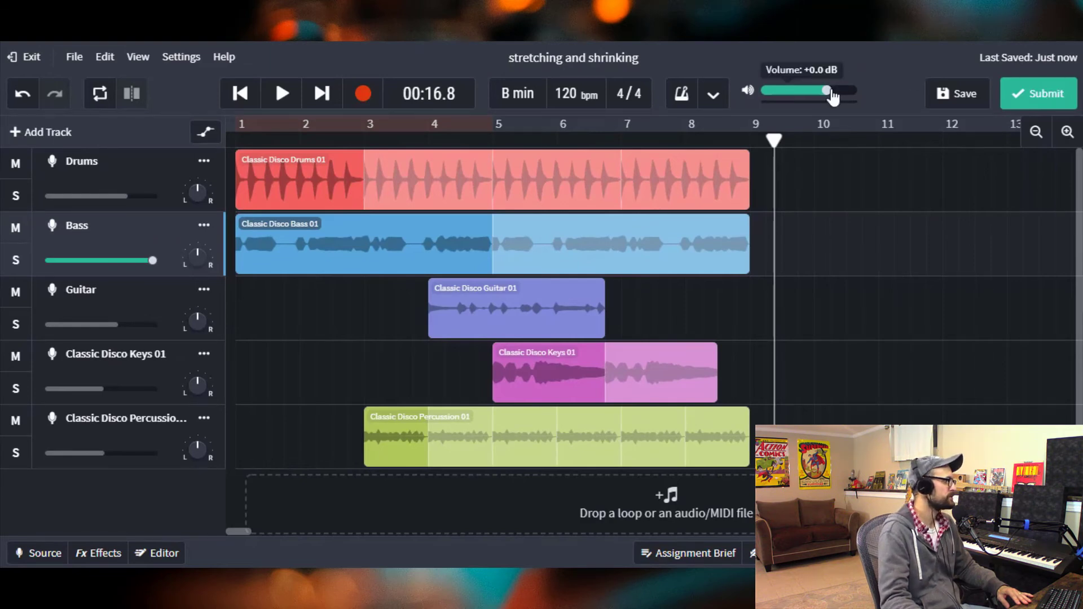
pyautogui.moveTo(829, 92); pyautogui.dragTo(823, 90)
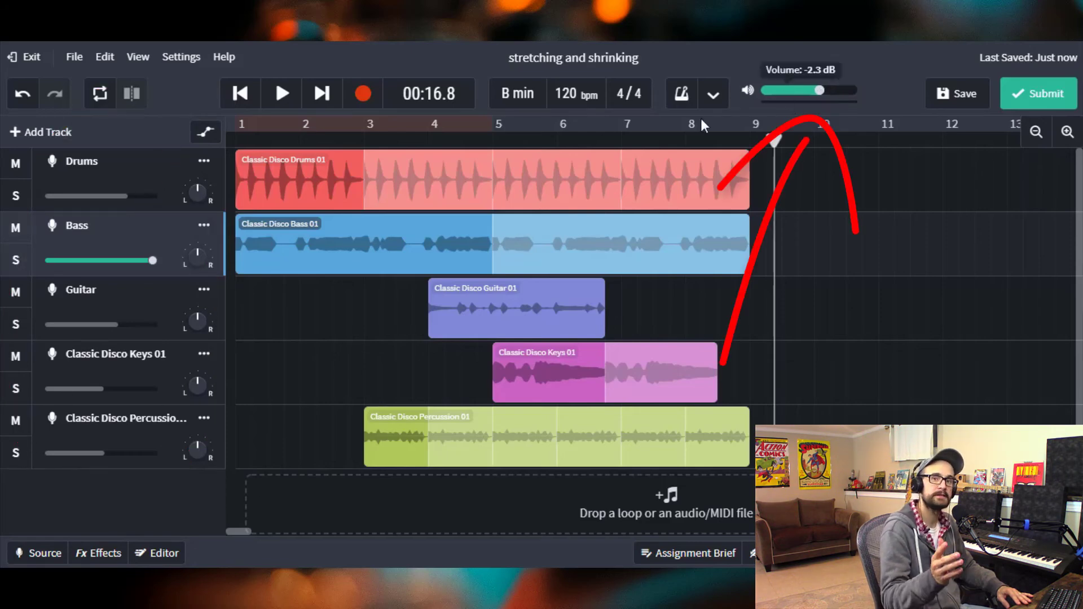
# - Move the playhead to bar 3, play the mix and pause it near the end
pyautogui.click(404, 138)
pyautogui.moveTo(394, 138); pyautogui.dragTo(362, 138)
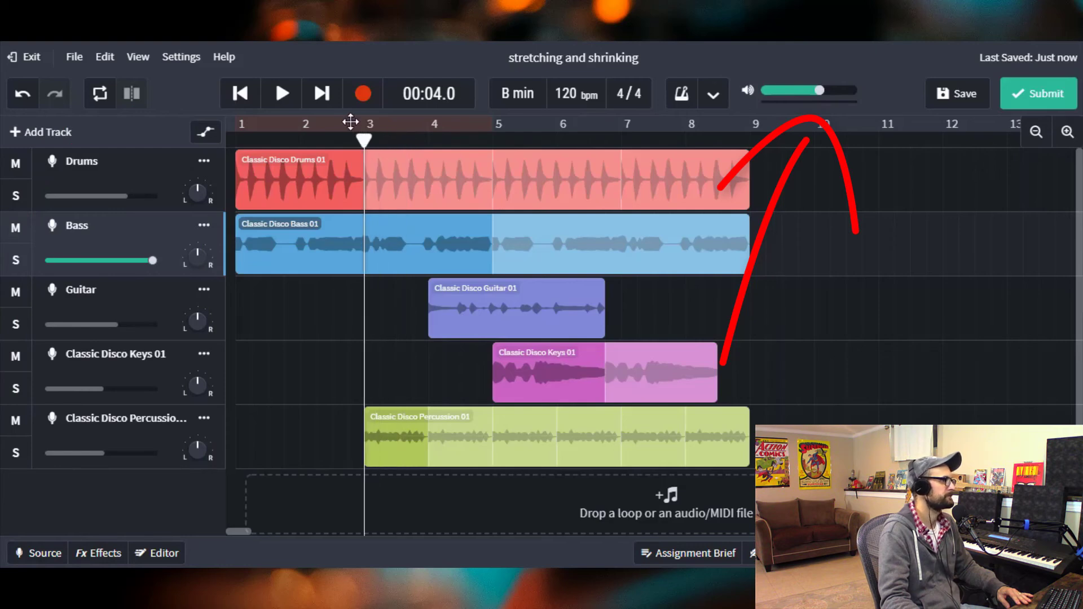
pyautogui.click(282, 93)
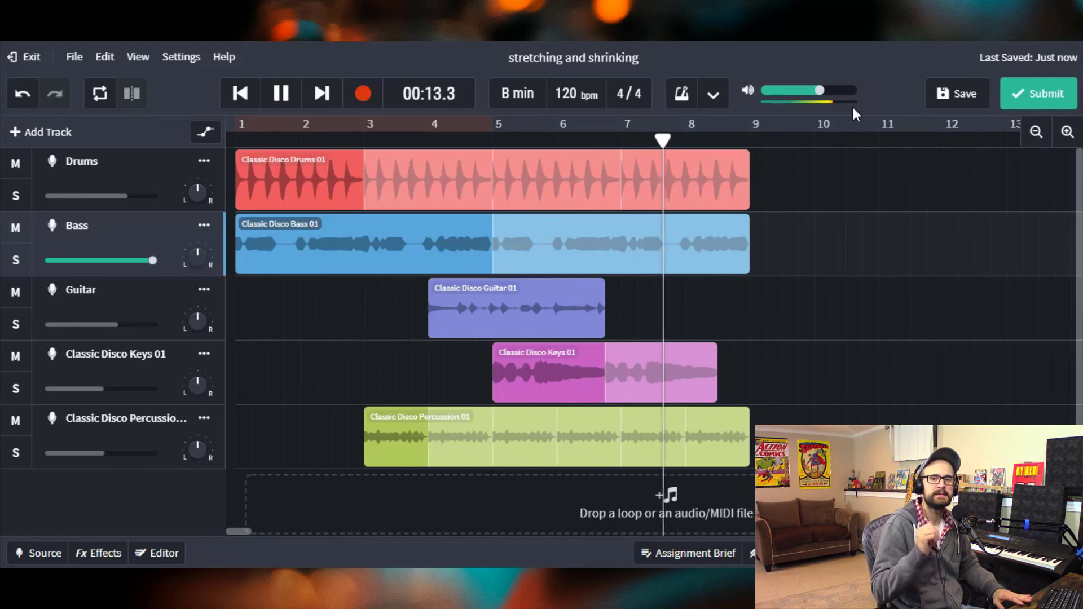
pyautogui.click(286, 105)
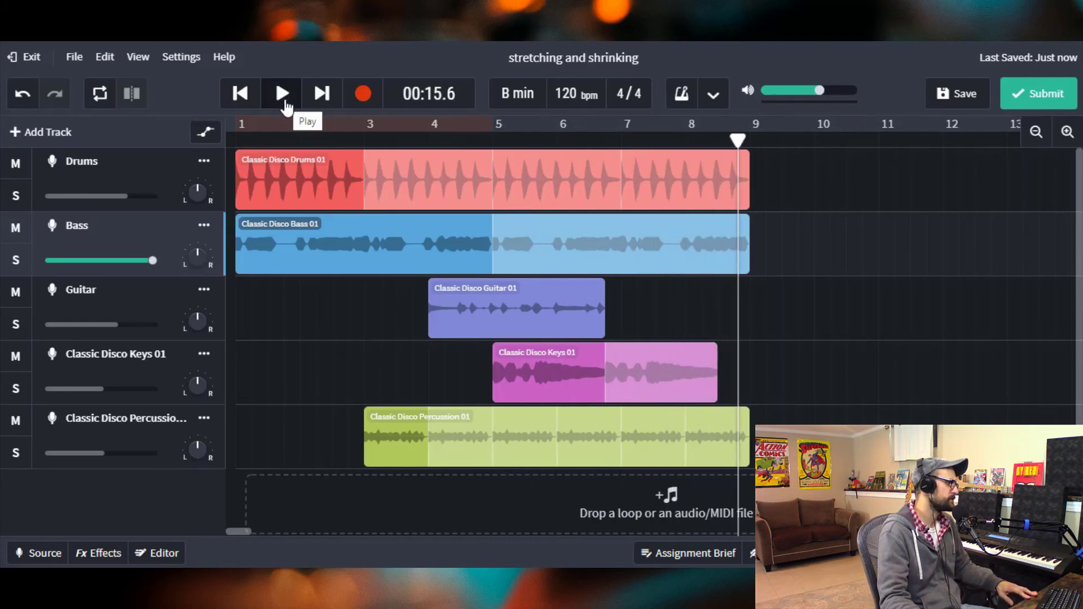
# - Lower the volume of every track: Drums, Bass, Guitar, Keys and Percussion, the last to -10.9 dB
pyautogui.click(122, 196)
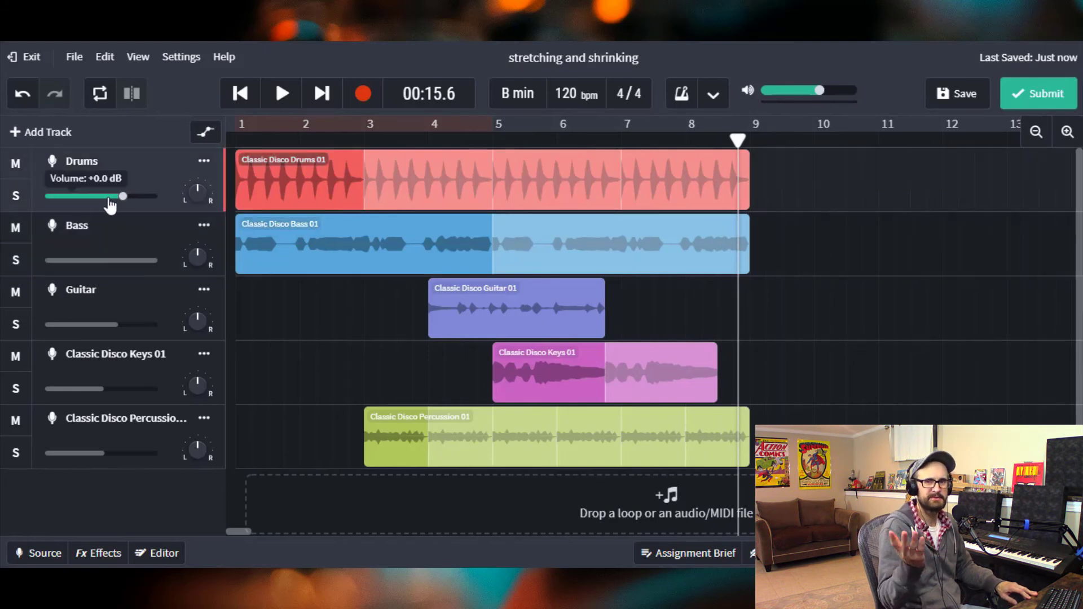
pyautogui.moveTo(122, 201); pyautogui.dragTo(99, 209)
pyautogui.moveTo(150, 262); pyautogui.dragTo(138, 265)
pyautogui.moveTo(118, 326); pyautogui.dragTo(94, 333)
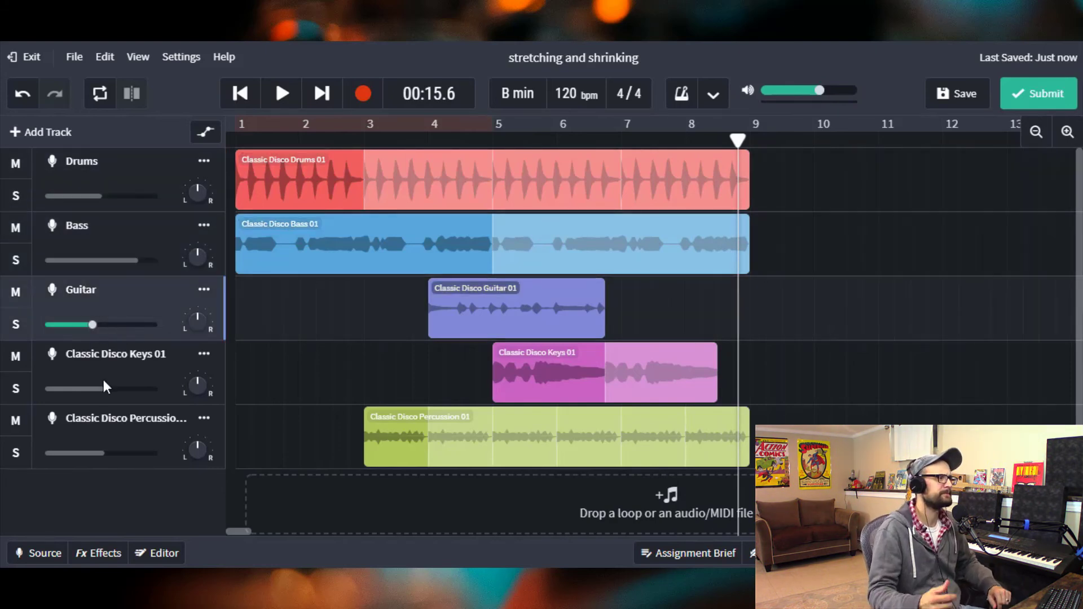
pyautogui.moveTo(103, 388); pyautogui.dragTo(82, 391)
pyautogui.moveTo(103, 454); pyautogui.dragTo(86, 454)
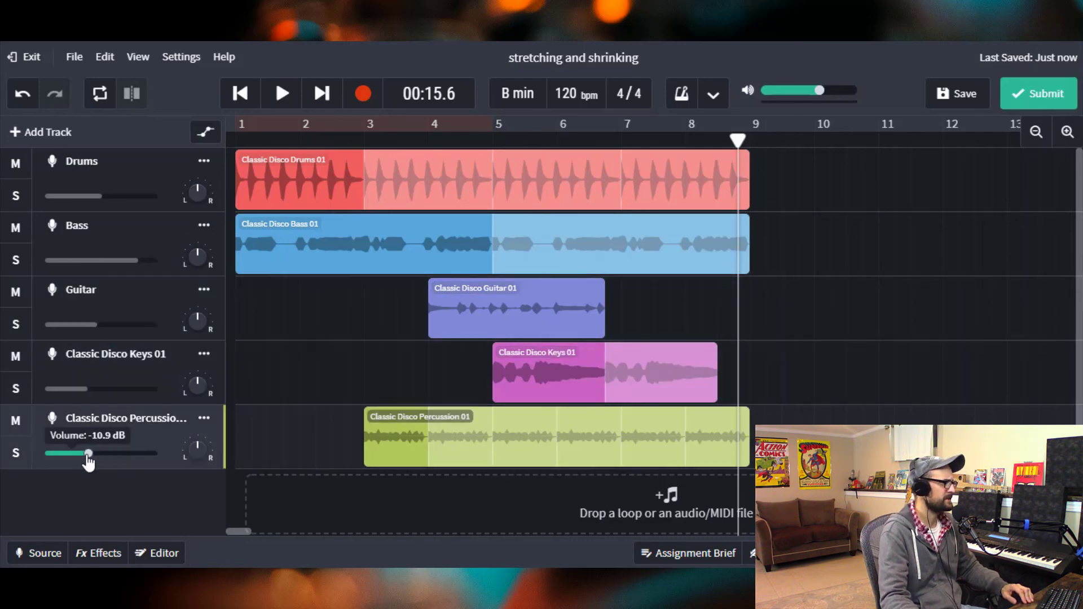
# - Undo the last two volume changes
pyautogui.click(23, 95)
pyautogui.click(22, 94)
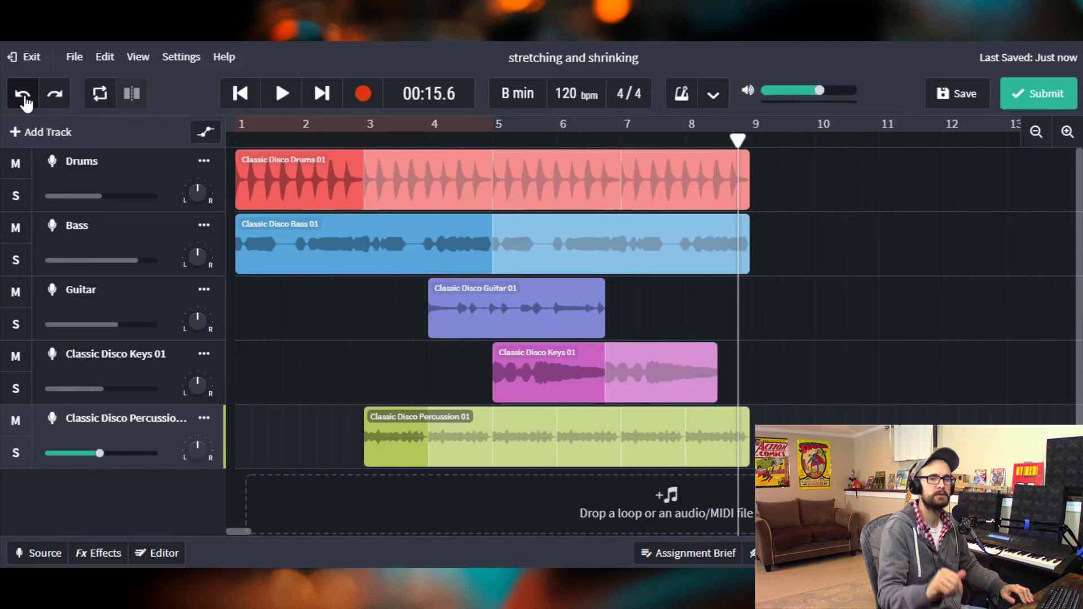
pyautogui.click(23, 95)
pyautogui.click(22, 95)
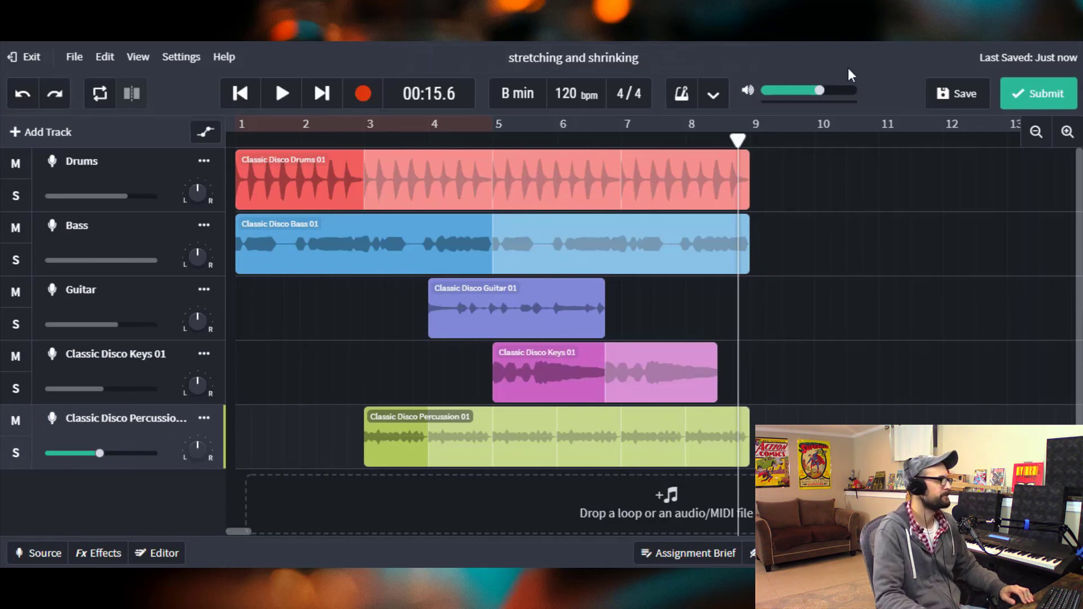